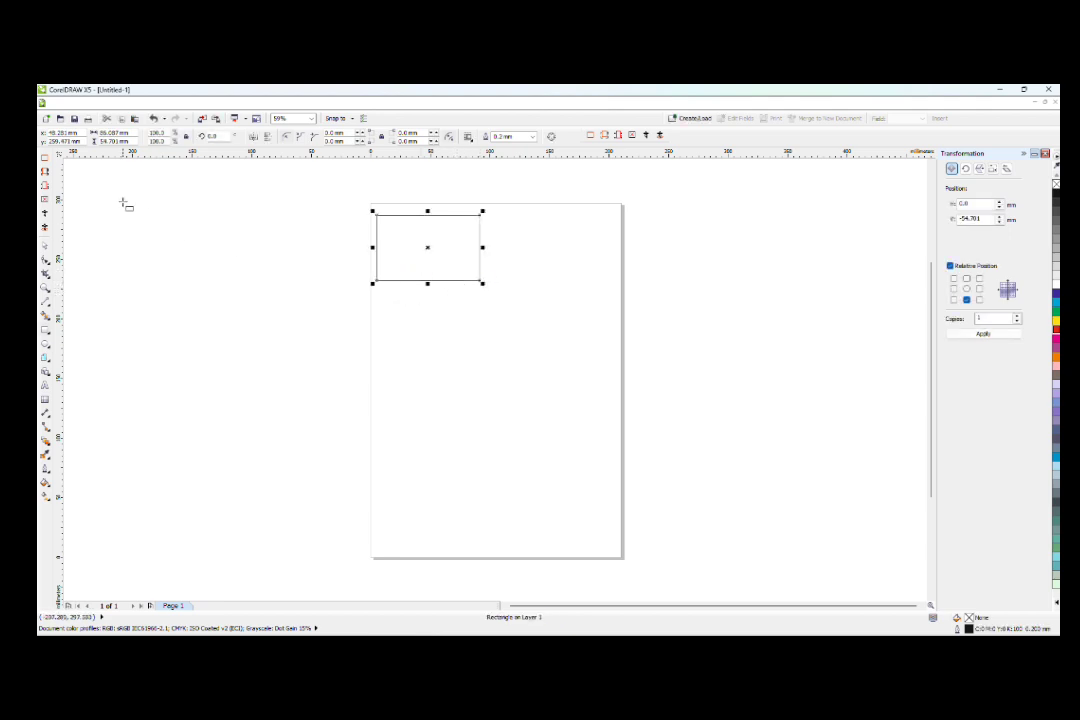
- Try moving the rectangle down to another spot on the page, and undo the move
click(45, 245)
click(309, 264)
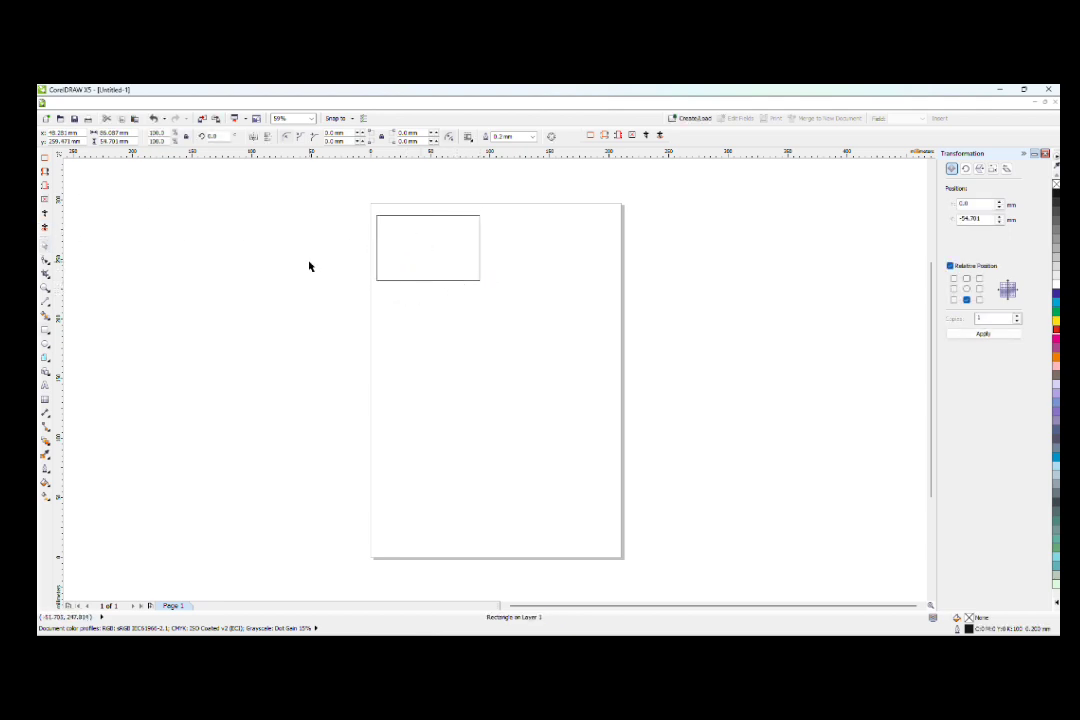
drag(376, 241, 477, 306)
key(ctrl+z)
click(361, 254)
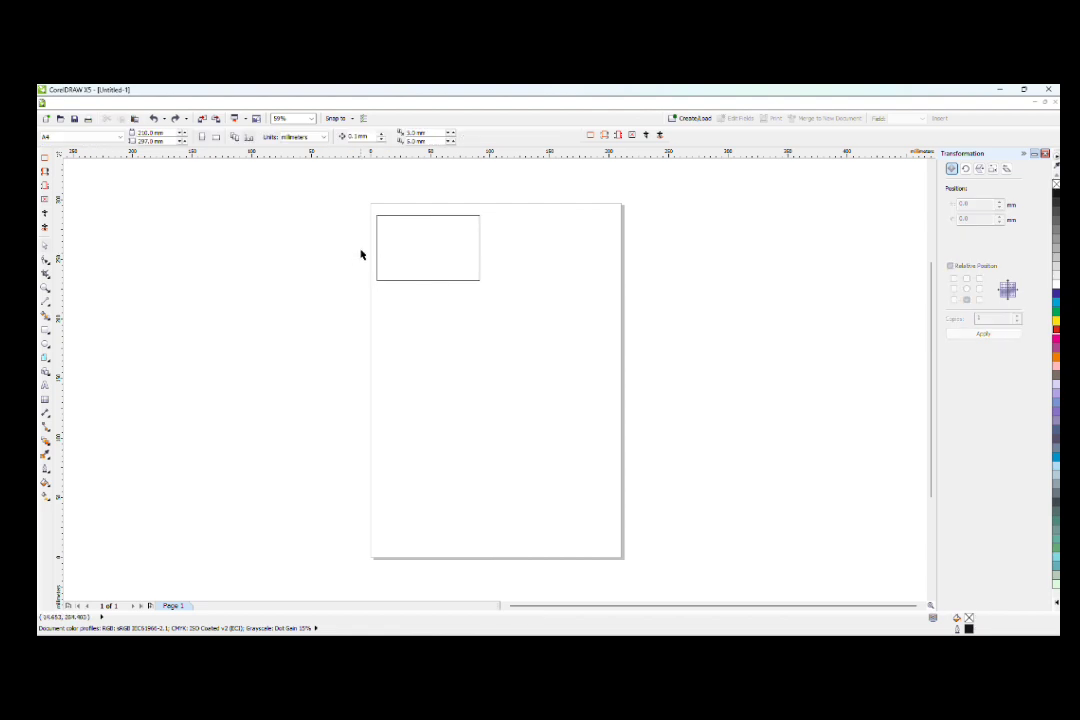
- Round all four corners of the rectangle together to a radius of about 21 mm, and undo the rounding
click(45, 260)
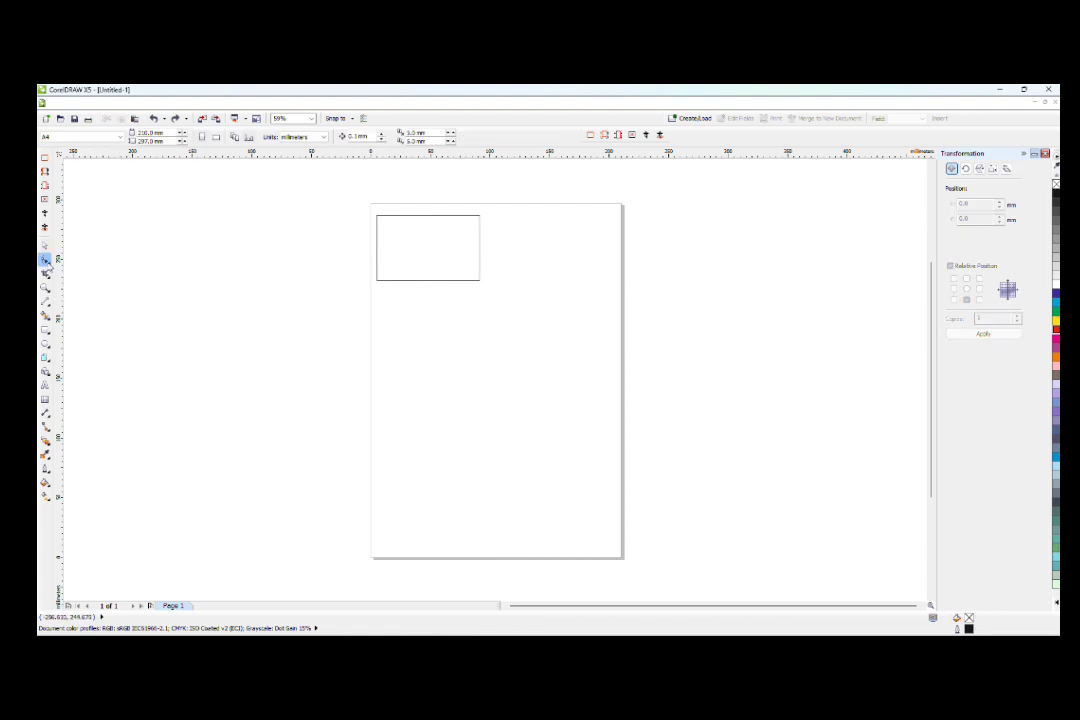
click(378, 256)
drag(378, 217, 404, 242)
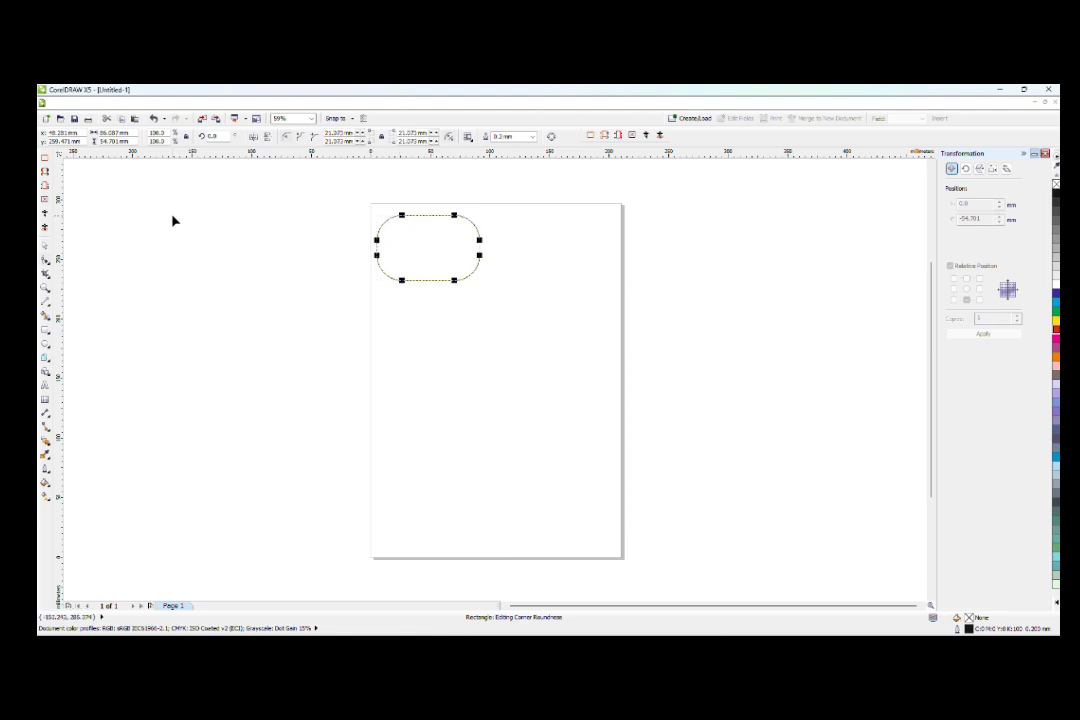
click(46, 247)
click(318, 271)
click(469, 265)
click(429, 361)
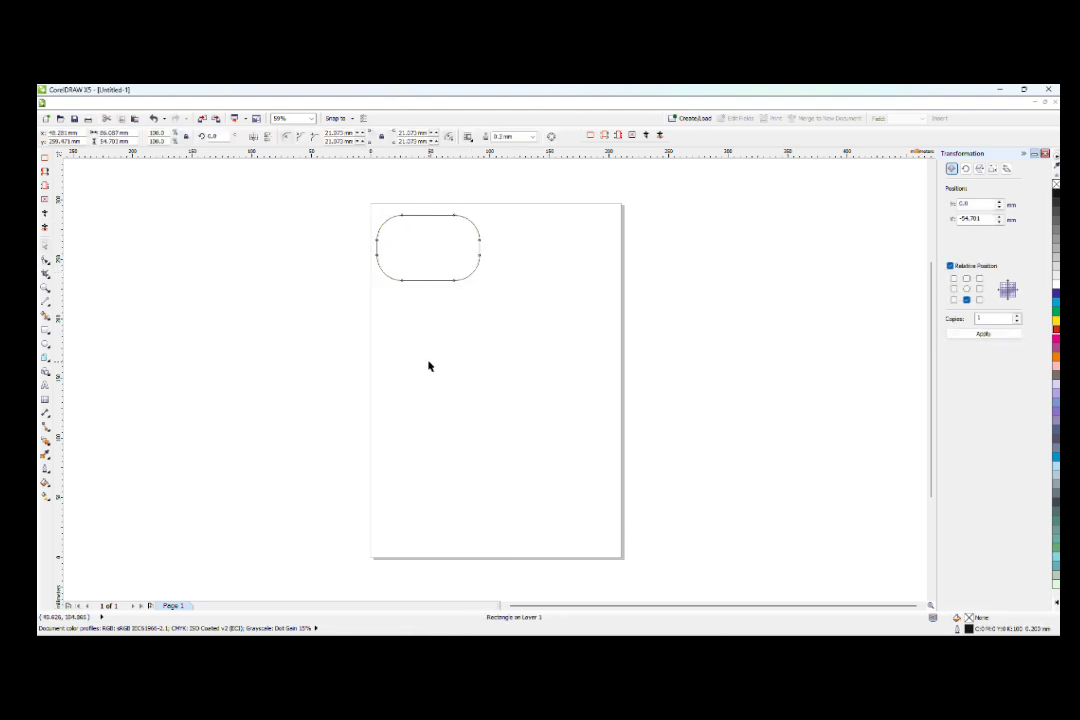
key(ctrl+z)
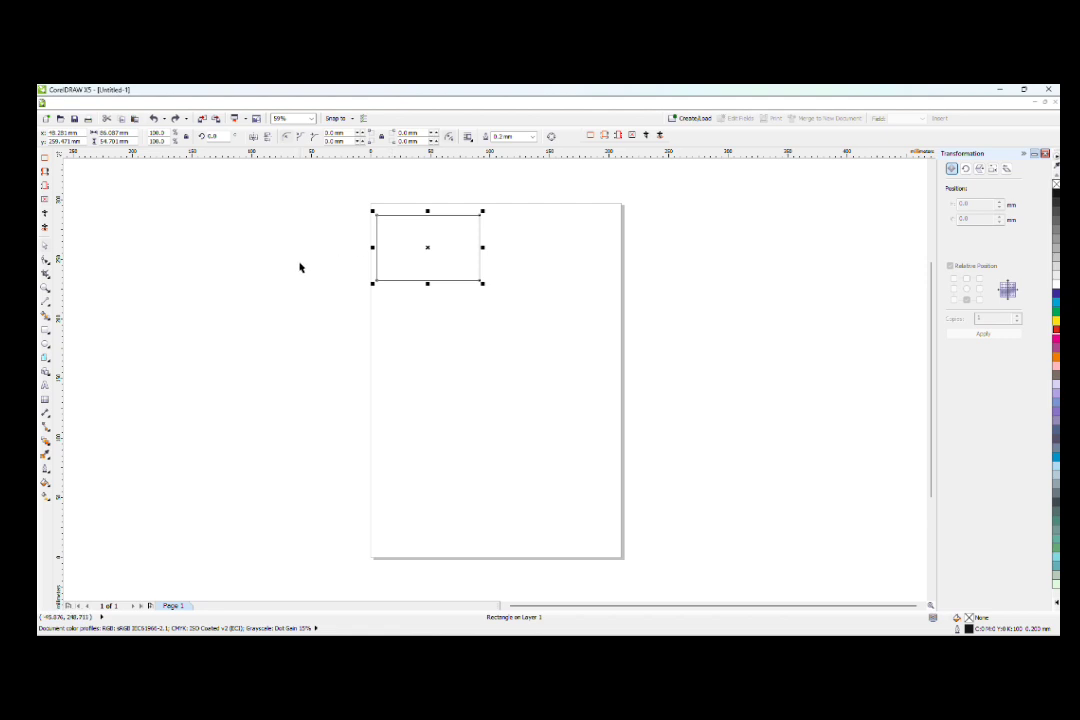
- Round only the rectangle's upper-left corner to a radius of about 27 mm with the Shape tool
click(46, 261)
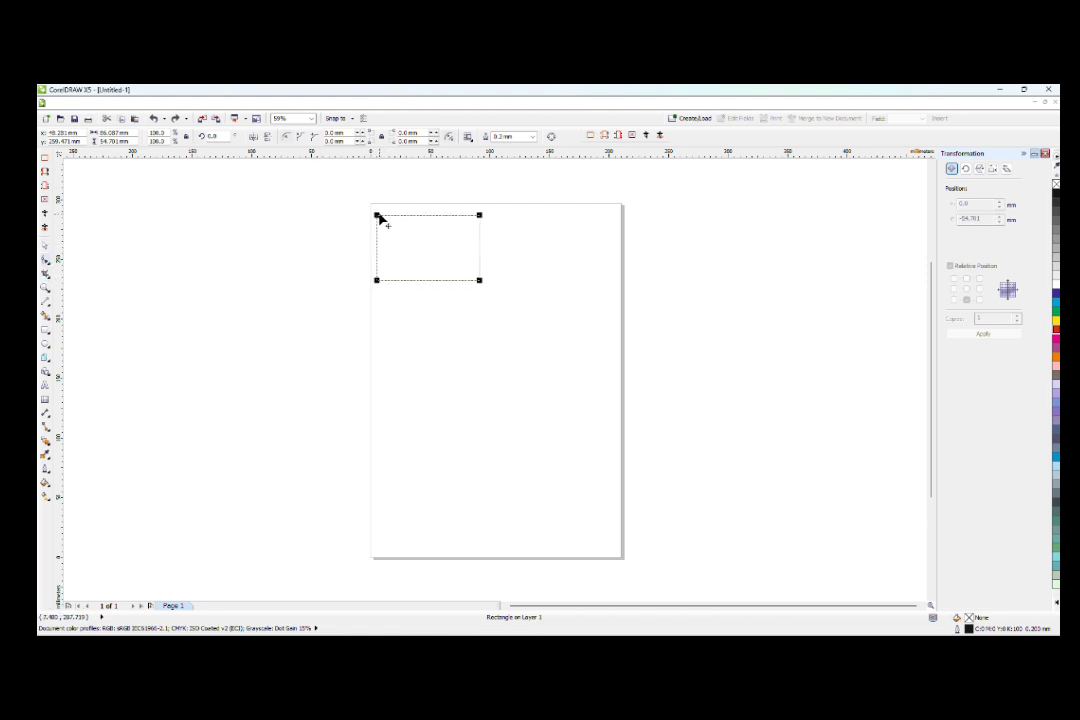
drag(379, 216, 383, 222)
key(ctrl+z)
click(378, 218)
drag(378, 218, 422, 256)
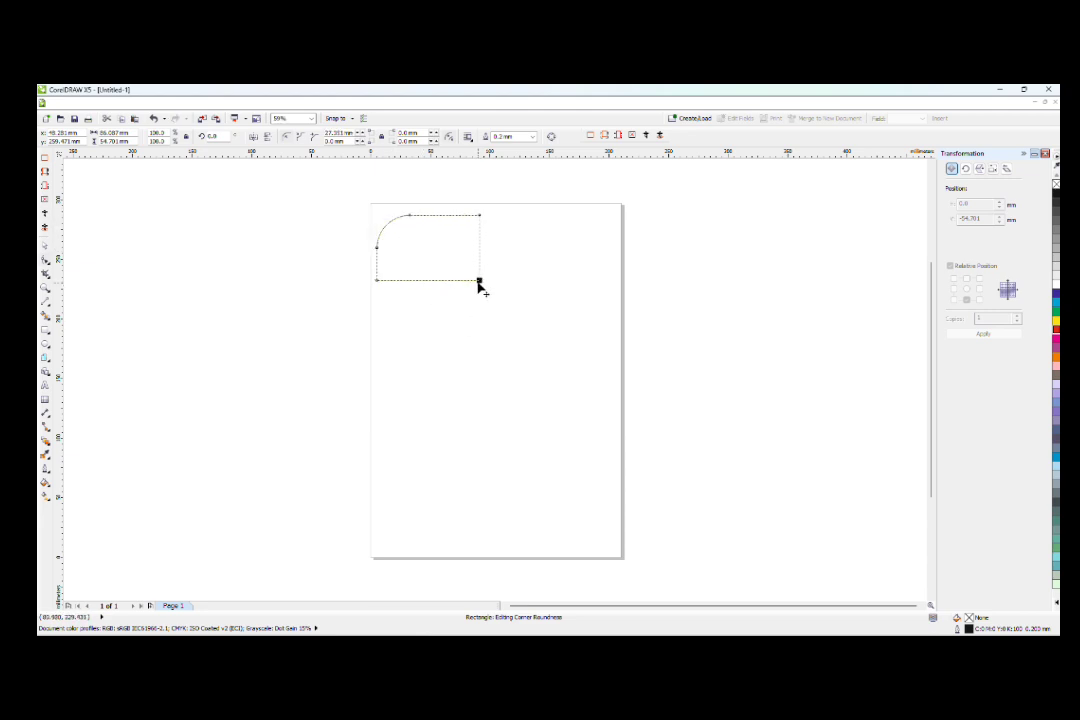
- Round the rectangle's lower-right corner to a radius of about 27 mm as well
drag(480, 287, 441, 263)
key(space)
click(451, 310)
scroll(415, 227, up, 2)
click(479, 337)
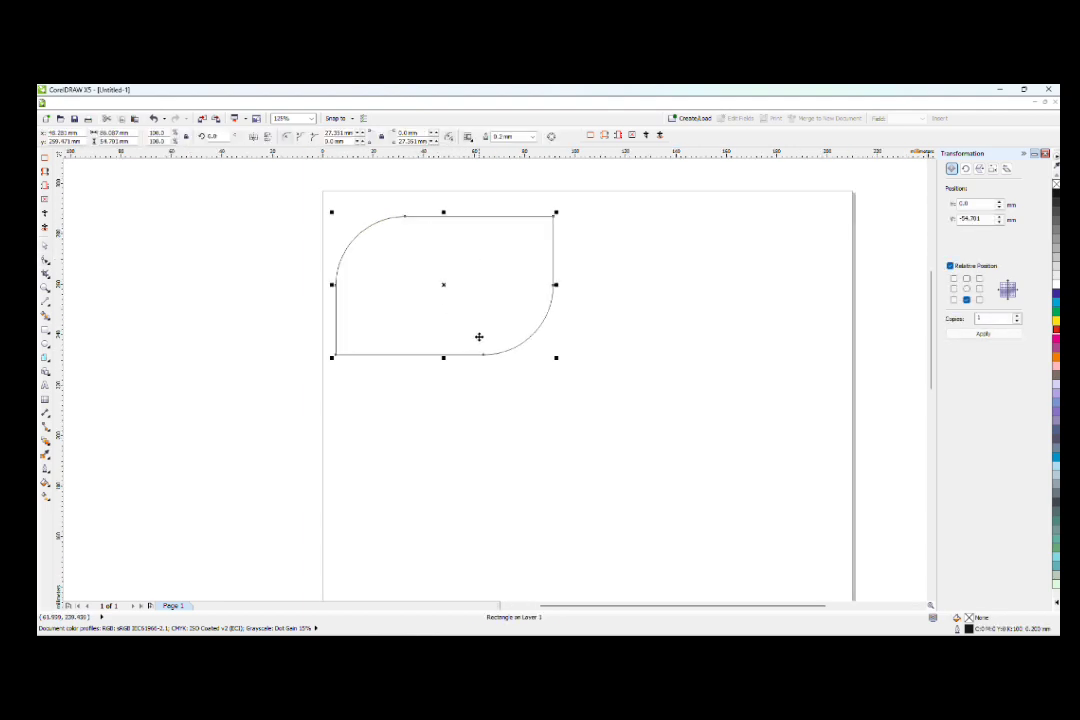
- Crop the rounded rectangle to a smaller area inside its outline, and undo the crop
click(44, 273)
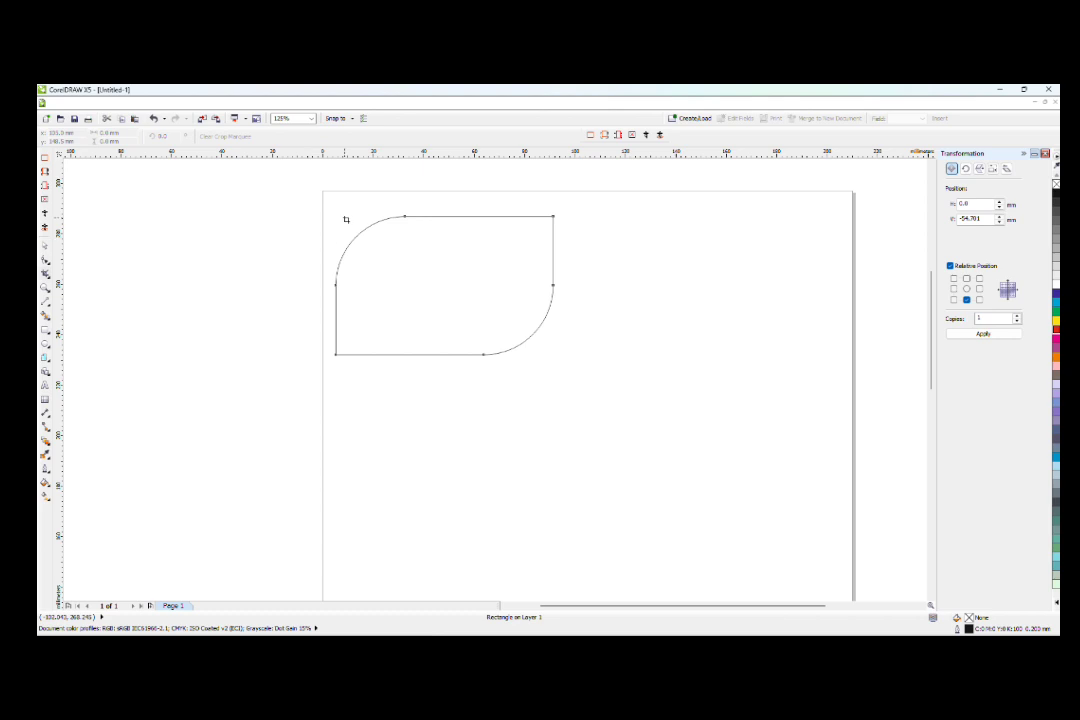
drag(346, 219, 489, 355)
double_click(443, 297)
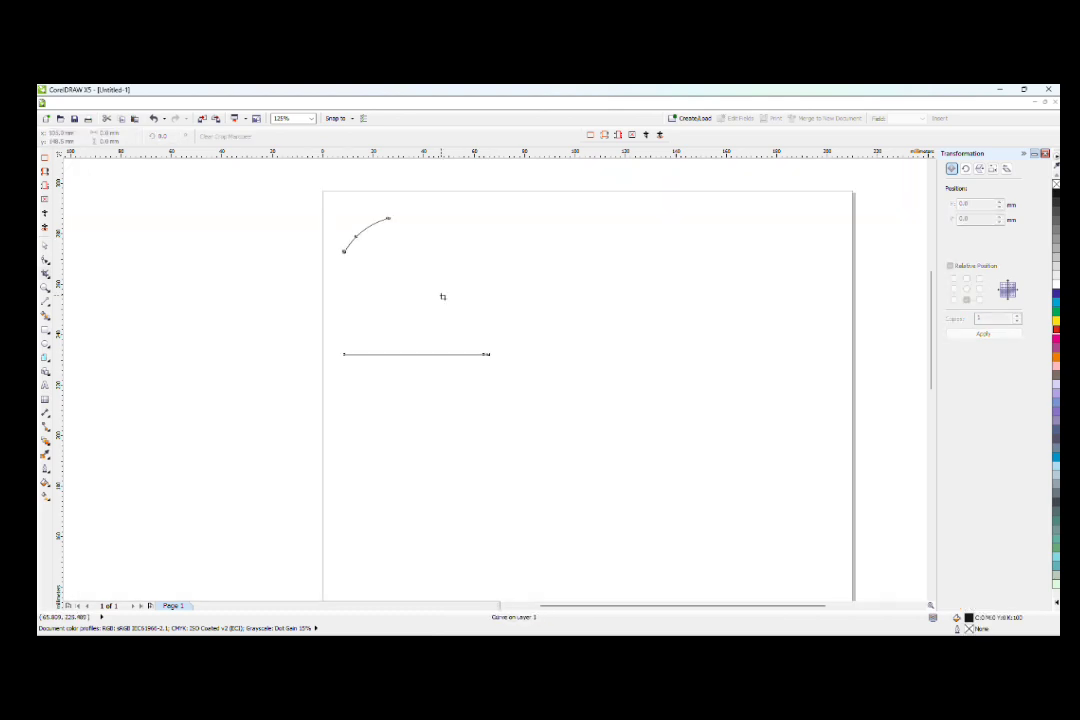
key(space)
click(441, 299)
key(ctrl+z)
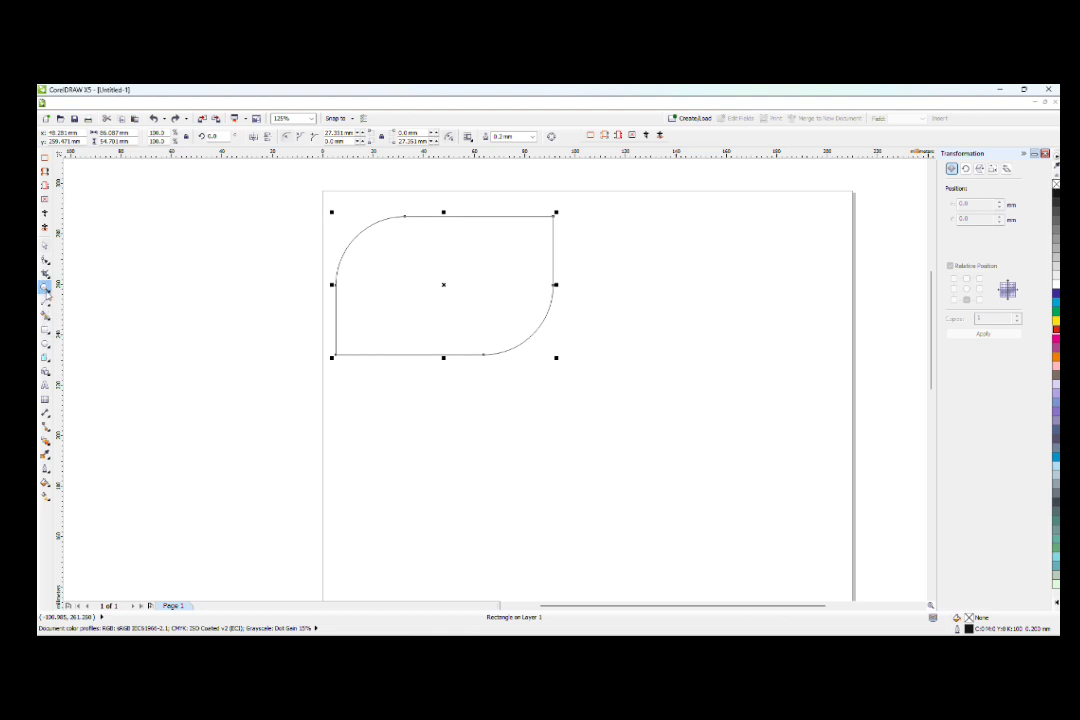
- Examine the rounded rectangle at several magnifications with the Zoom tool, ending with it framed in the view
click(44, 287)
click(450, 274)
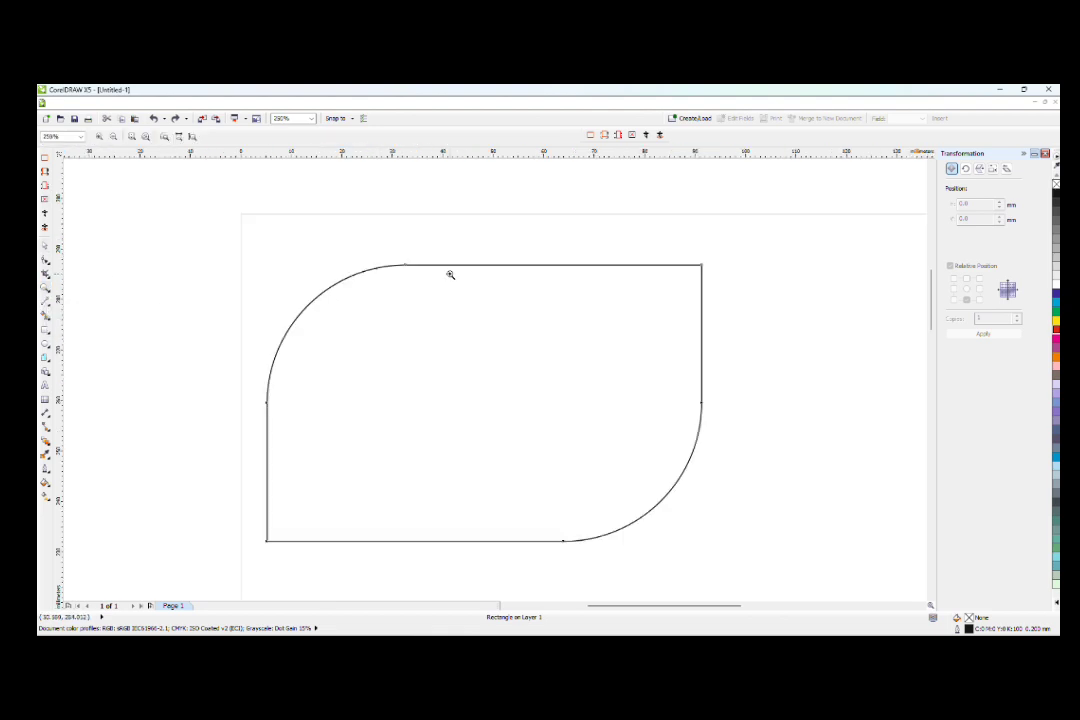
right_click(450, 274)
click(484, 369)
click(484, 369)
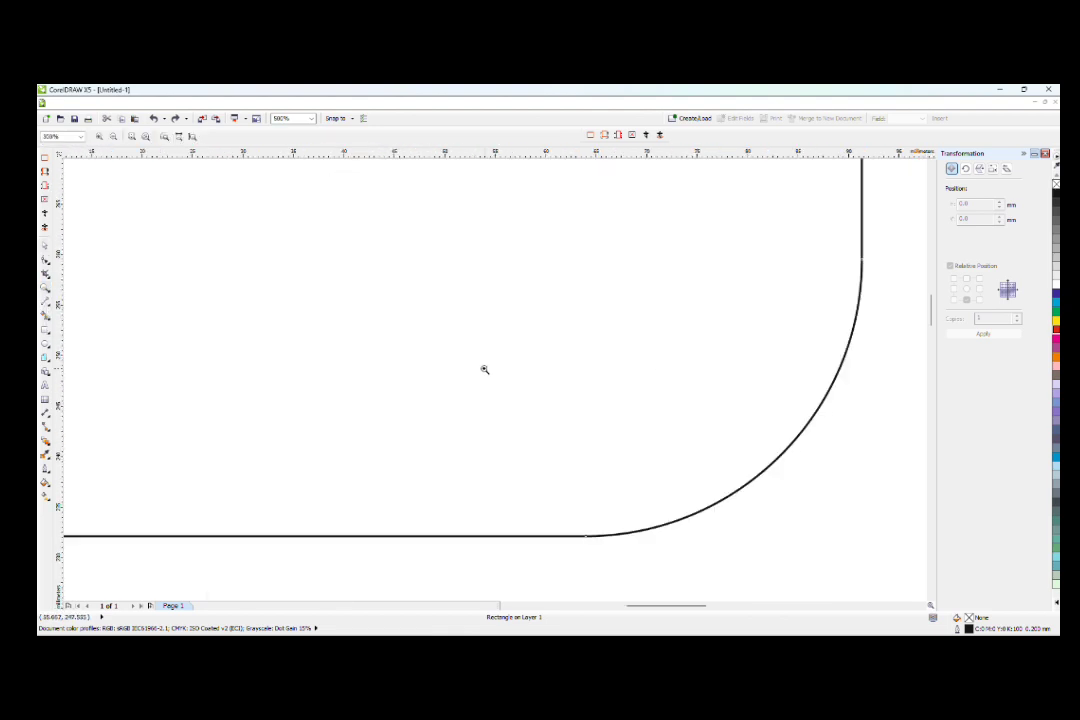
click(484, 369)
right_click(484, 369)
right_click(484, 369)
right_click(484, 369)
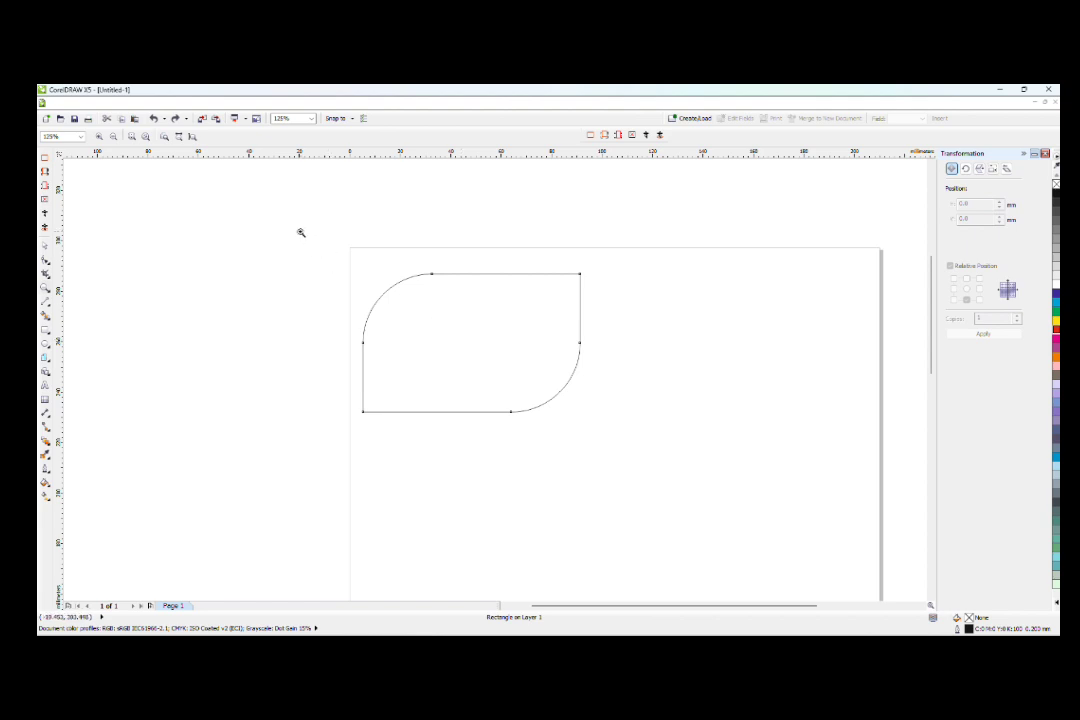
drag(299, 232, 655, 482)
drag(342, 219, 655, 482)
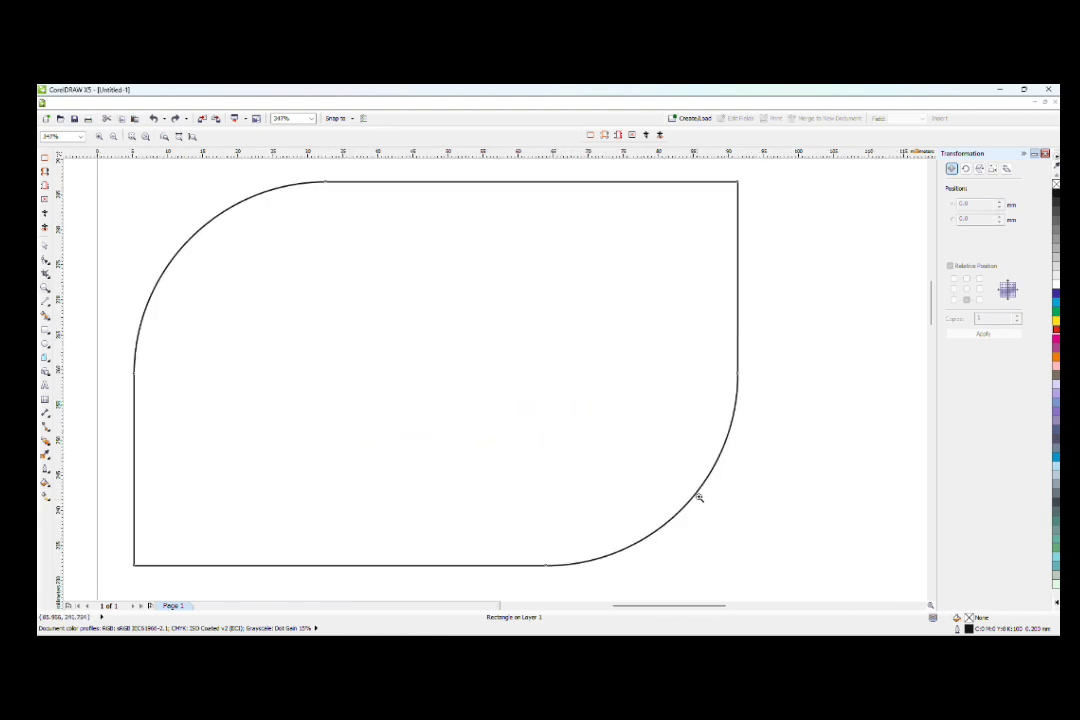
- Draw two freehand curves and a slanted line about 22 mm wide inside the rounded rectangle
click(46, 300)
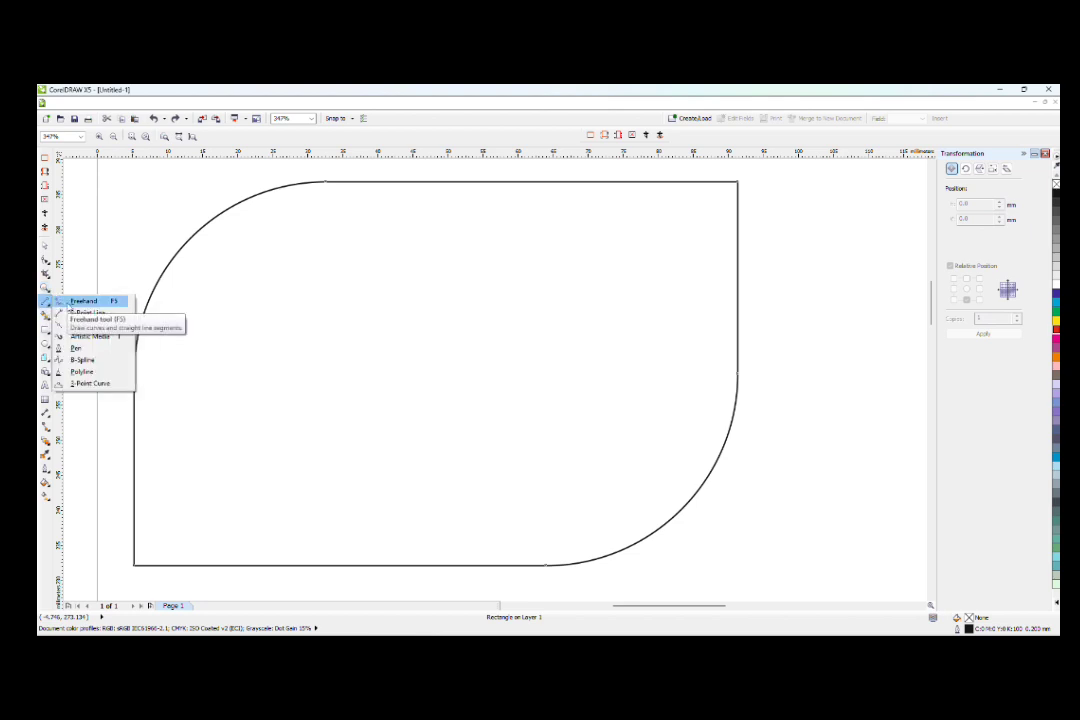
click(86, 312)
mouse_move(230, 312)
mouse_down()
mouse_move(290, 367)
mouse_move(398, 354)
mouse_up()
mouse_move(432, 352)
mouse_down()
mouse_move(463, 385)
mouse_move(622, 325)
mouse_move(516, 310)
mouse_move(317, 332)
mouse_up()
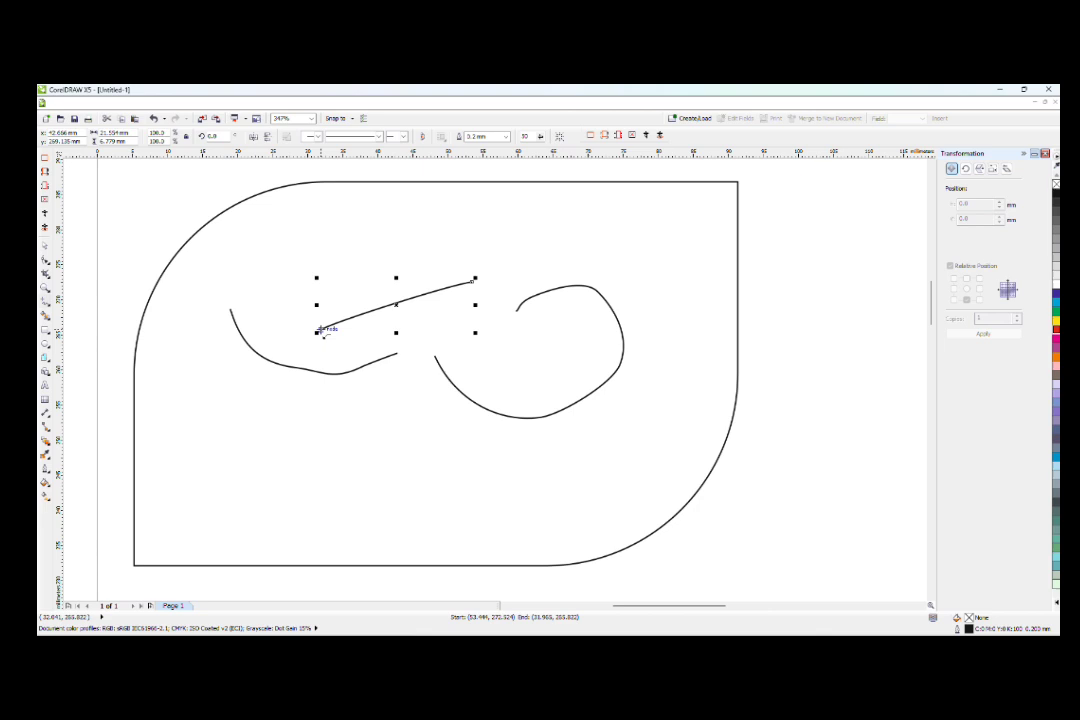
- Fill the rounded rectangle's enclosed area with blue-grey (C:40 M:20 Y:0 K:40) using Smart Fill
click(46, 316)
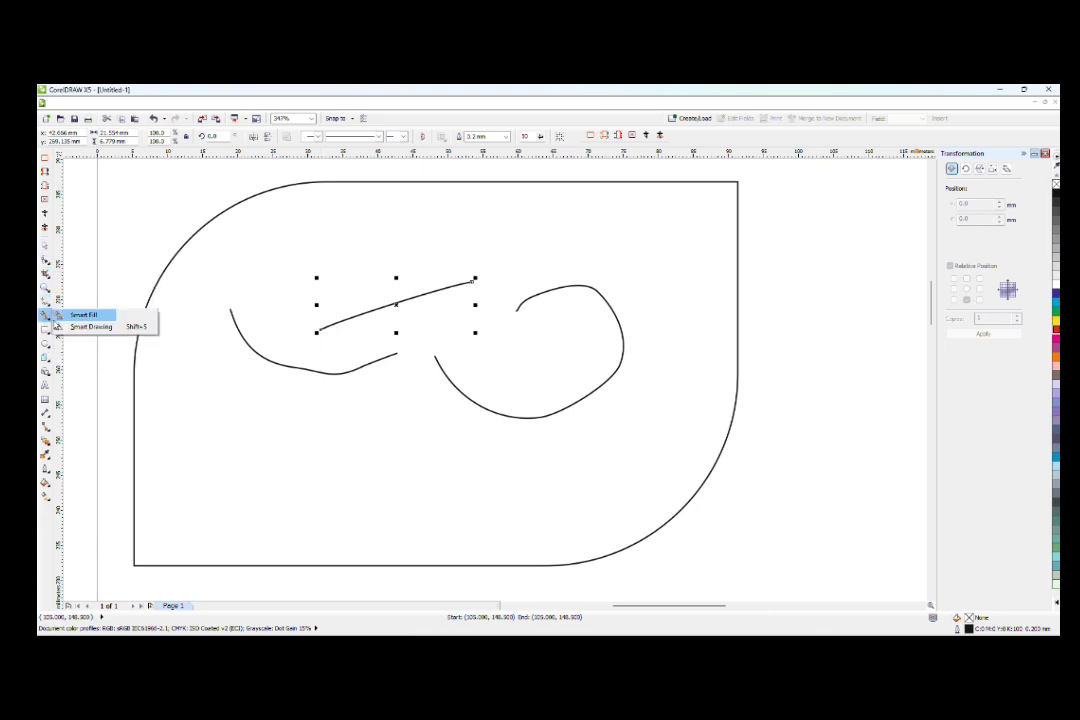
click(86, 315)
click(193, 351)
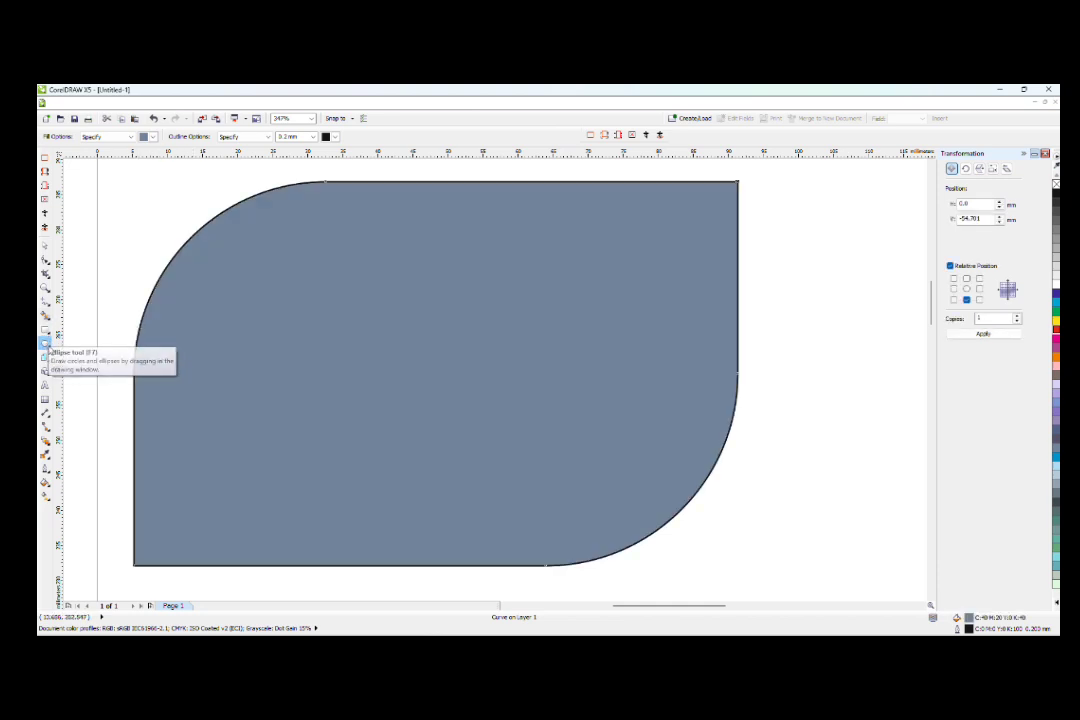
- Draw an ellipse about 22 by 20 mm near the middle of the blue-grey shape and fill it with yellow
key(space)
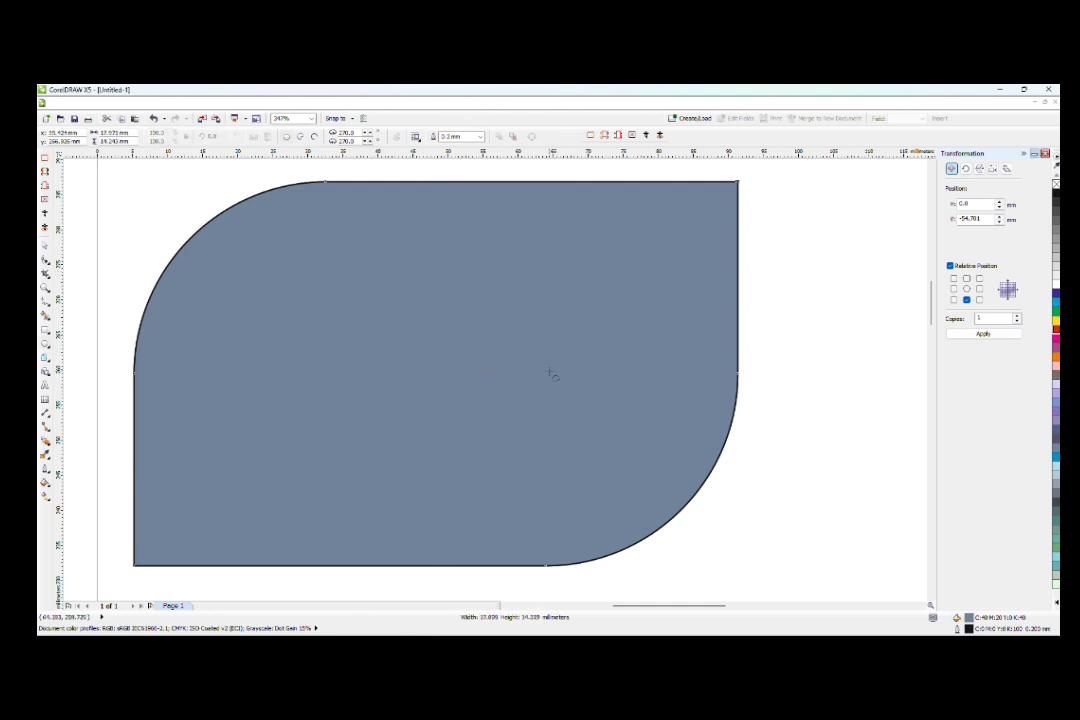
drag(422, 272, 578, 410)
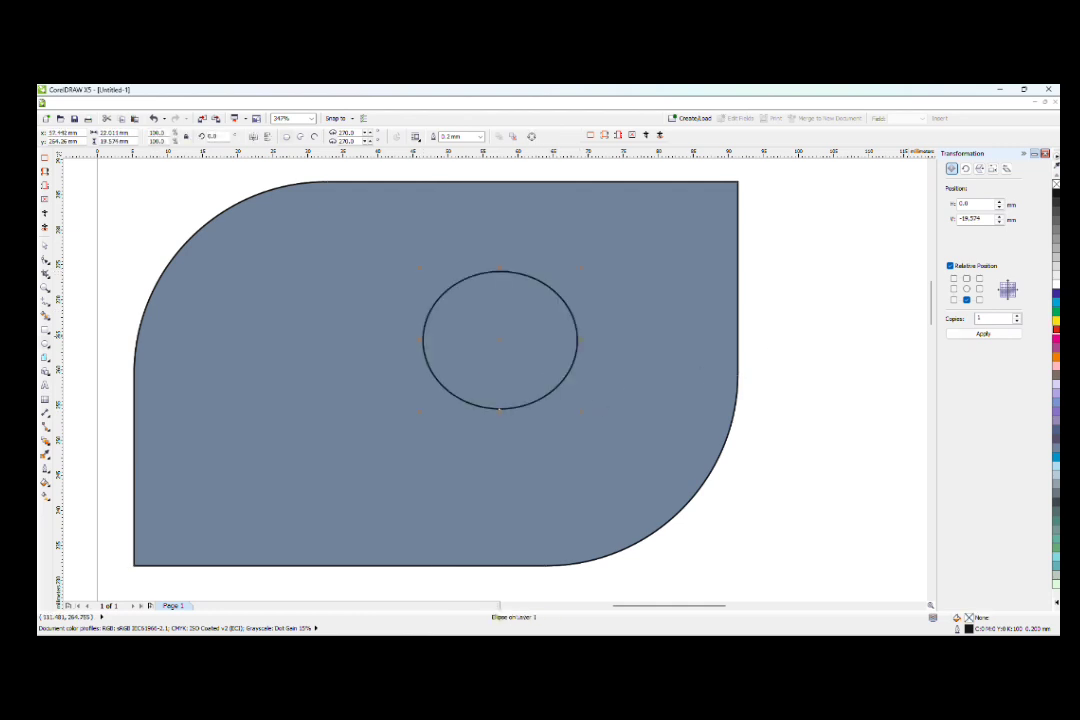
double_click(1056, 329)
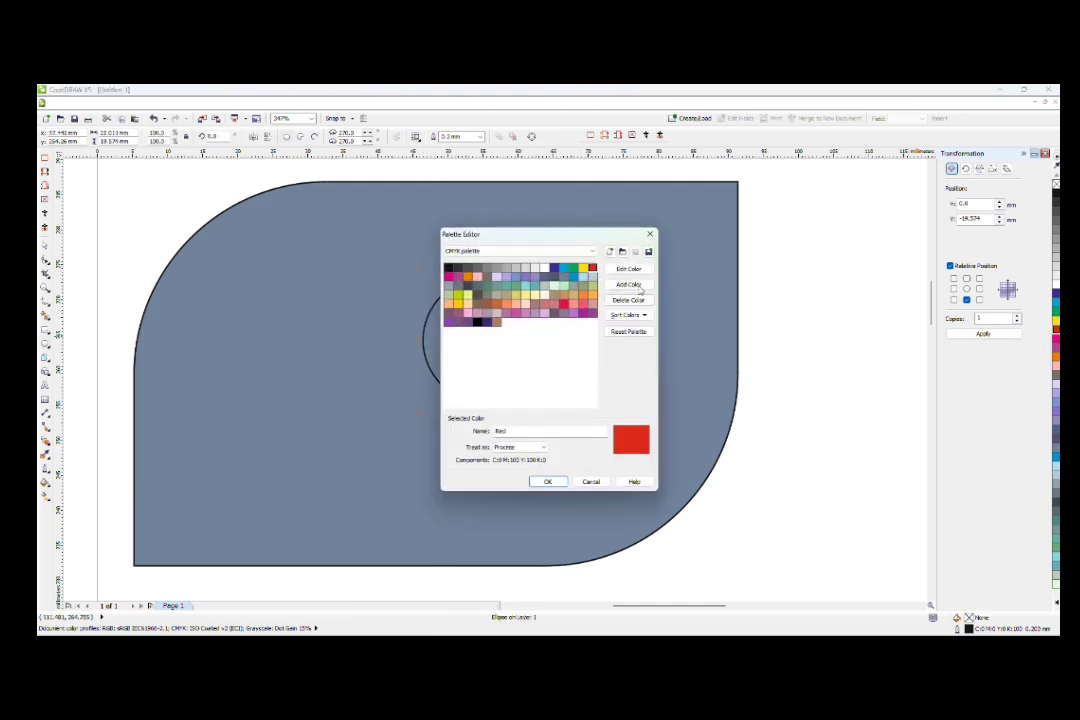
click(650, 234)
click(1057, 321)
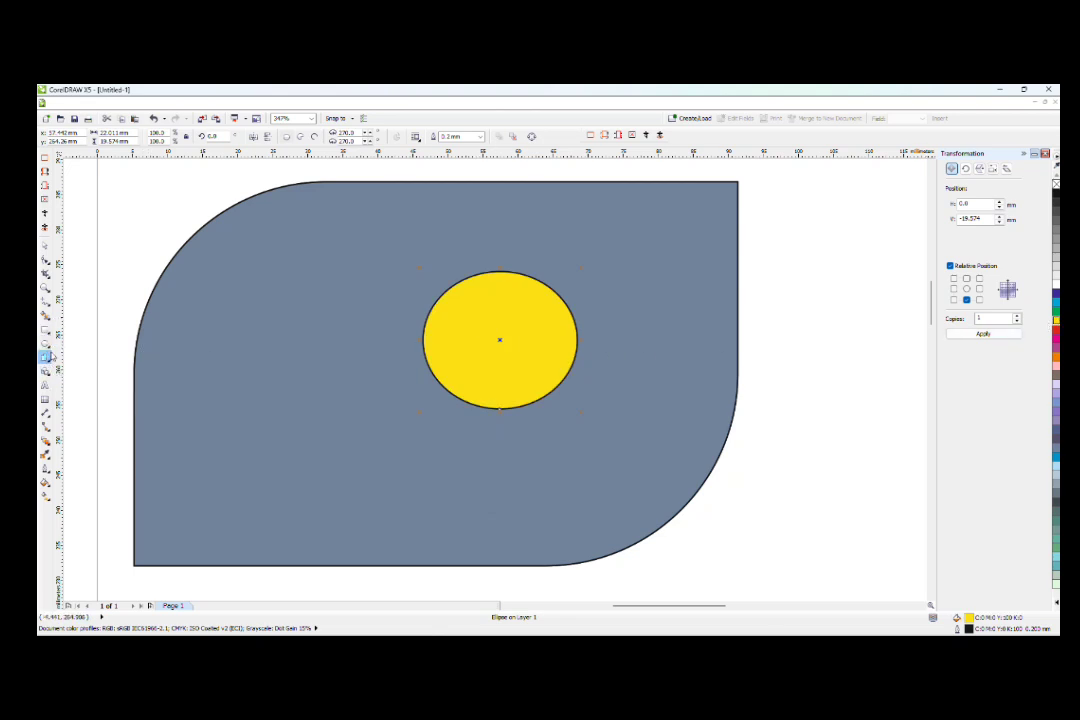
- Draw an irregular looping curve about 59 by 40 mm around the yellow ellipse with the Pen tool, its ends crossing at the upper notch
click(46, 312)
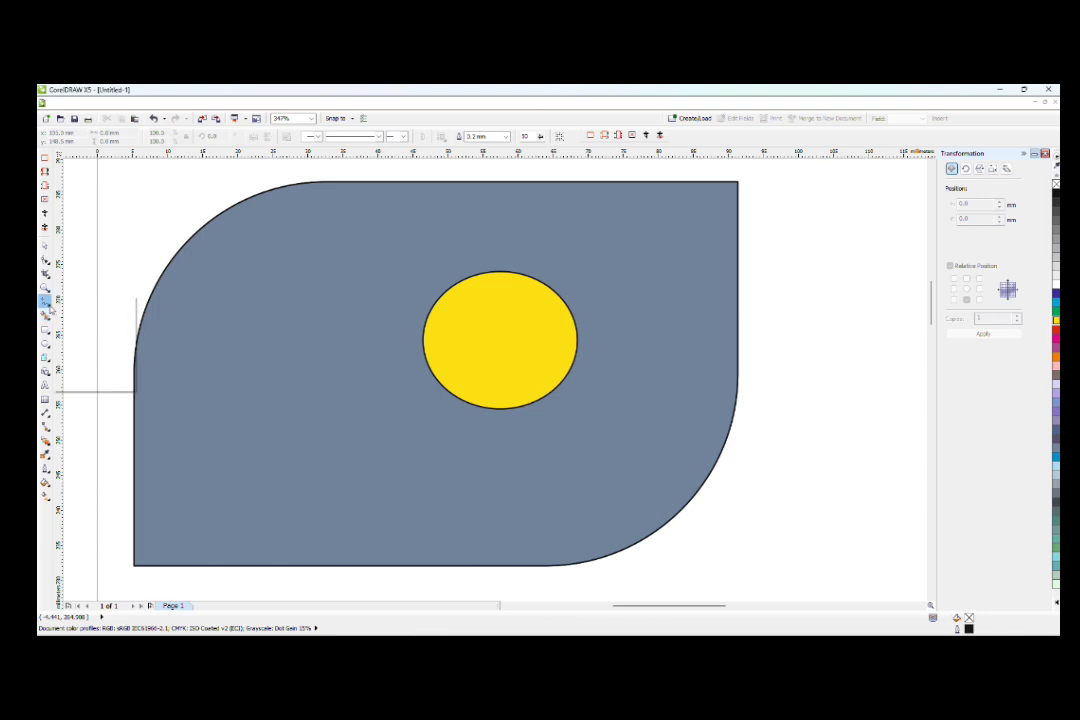
click(50, 316)
click(72, 347)
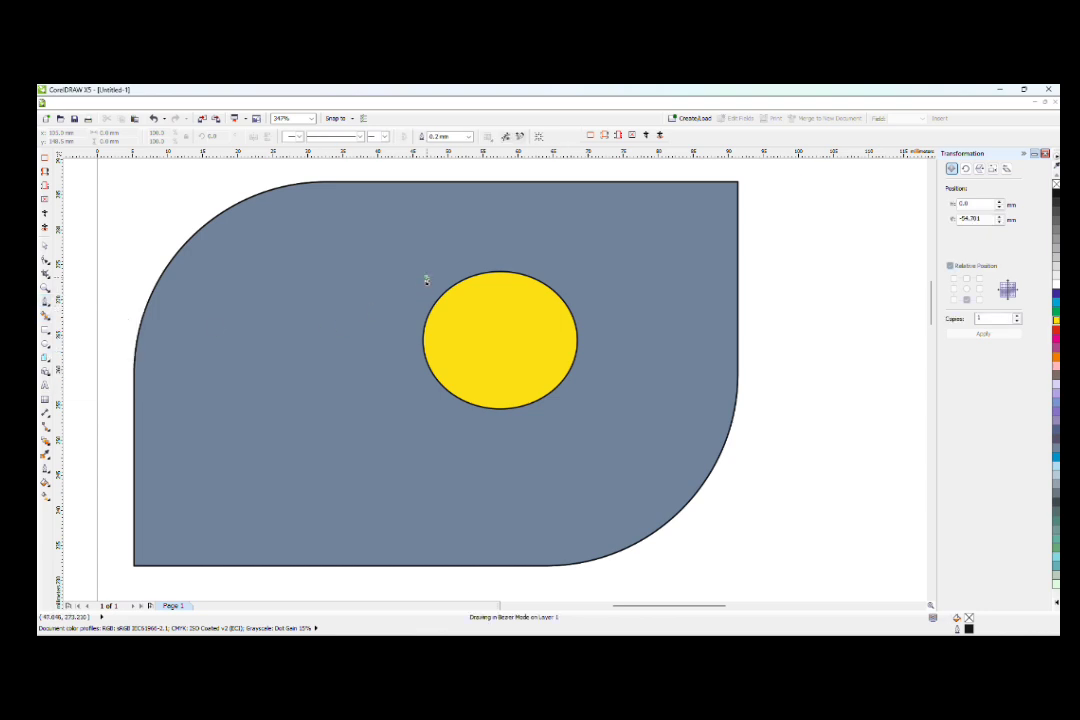
drag(272, 445, 277, 458)
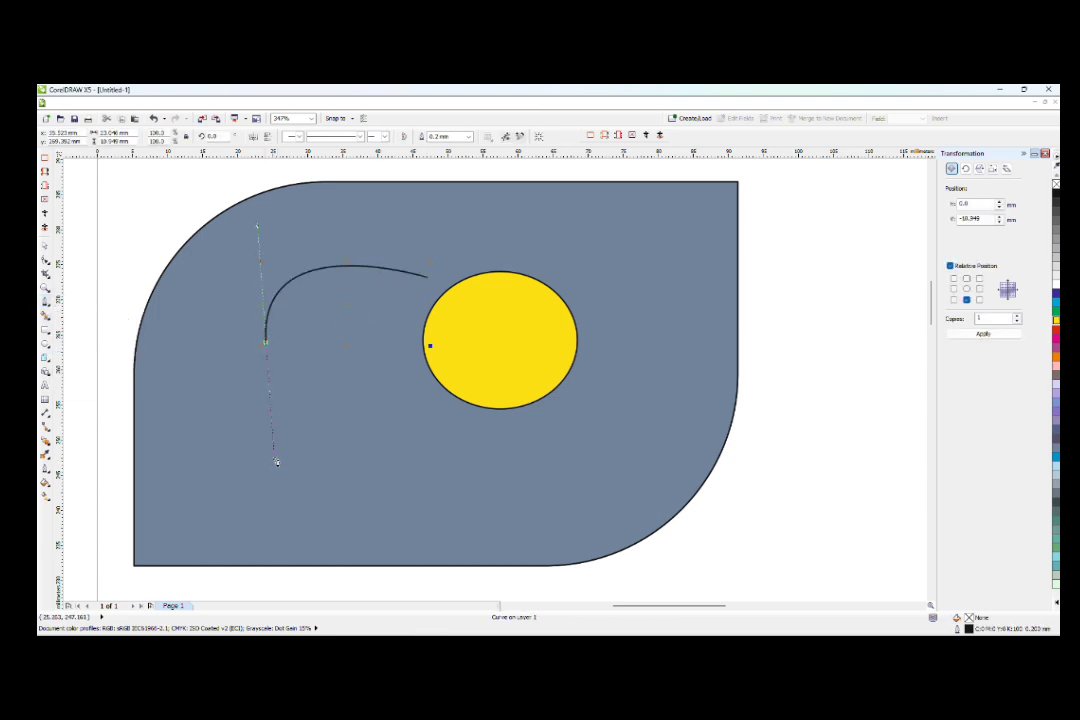
drag(354, 451, 414, 489)
drag(511, 516, 573, 540)
drag(621, 430, 648, 362)
drag(634, 262, 540, 208)
click(424, 277)
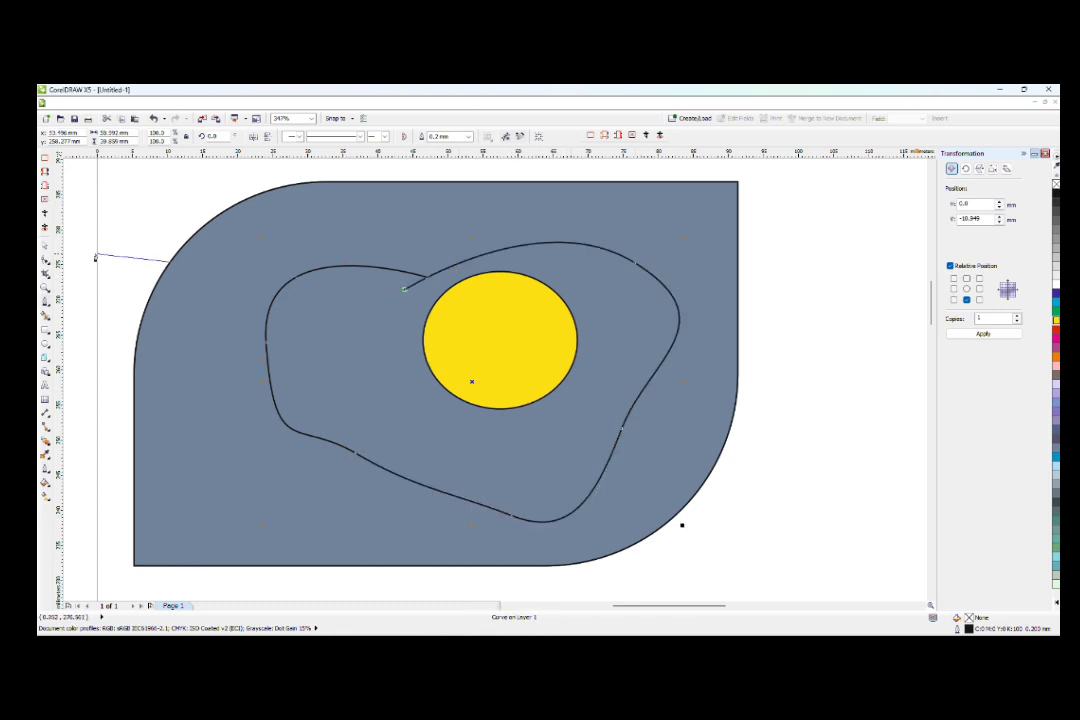
click(45, 246)
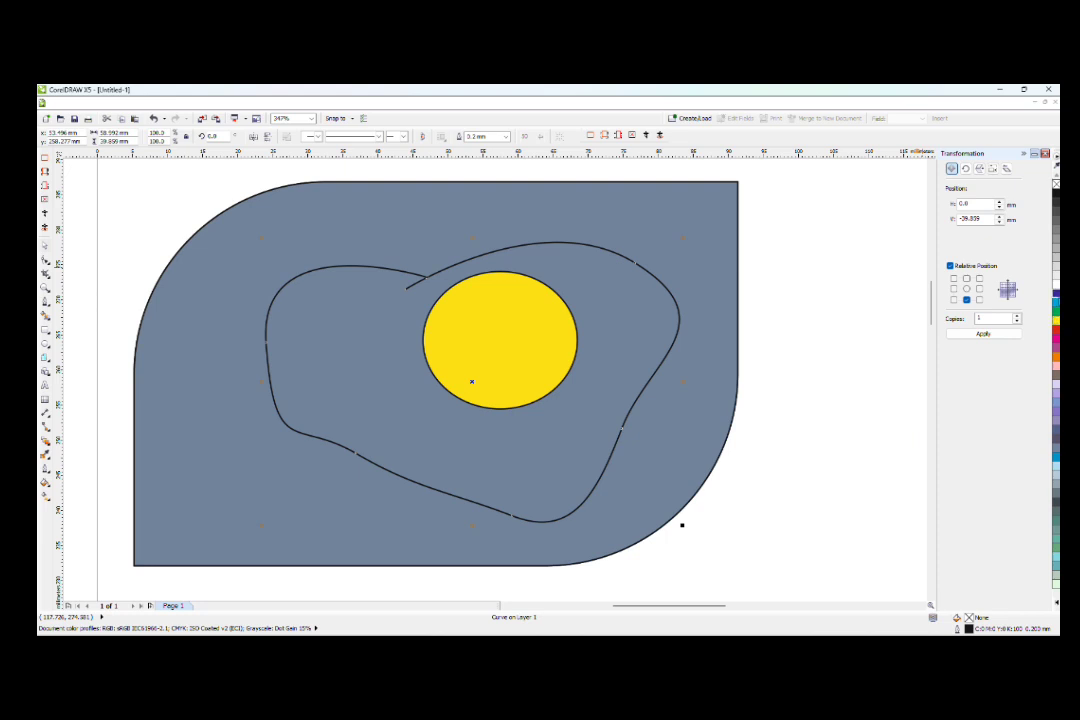
- Create a Smart Fill shape from the area enclosed by the irregular curve and colour it white
click(1051, 300)
click(1056, 284)
click(47, 317)
click(368, 303)
key(space)
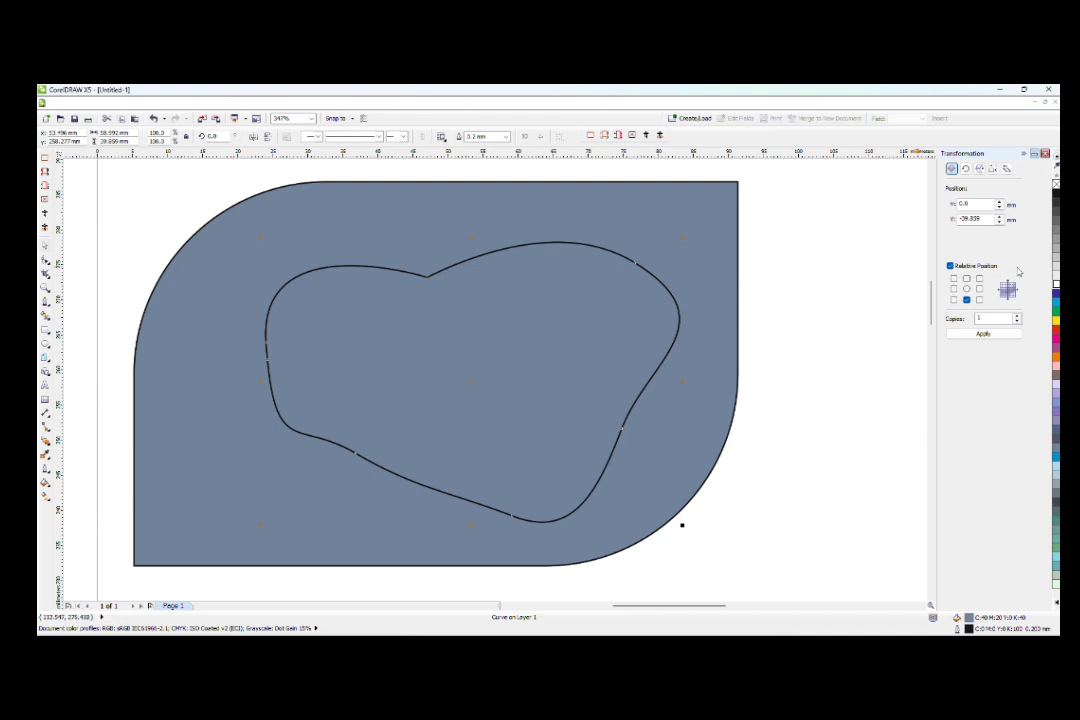
click(1056, 286)
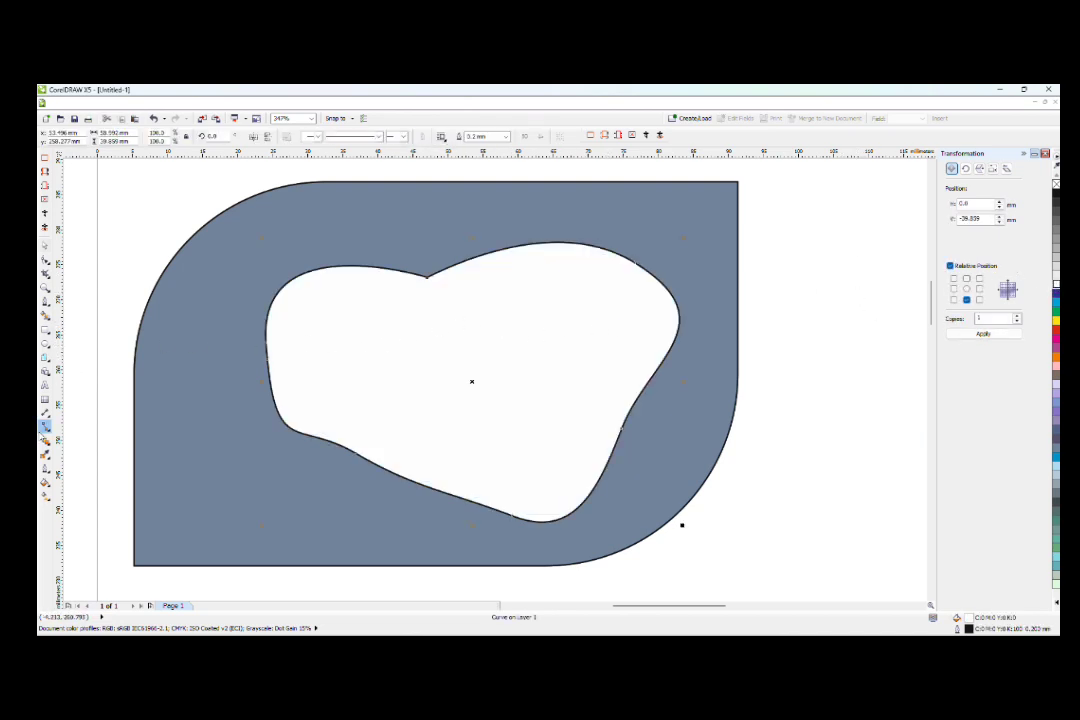
- Add the artistic text "ASDFAFDFDS" along the upper edge of the blue-grey shape, above the white area
click(45, 385)
click(277, 232)
click(277, 232)
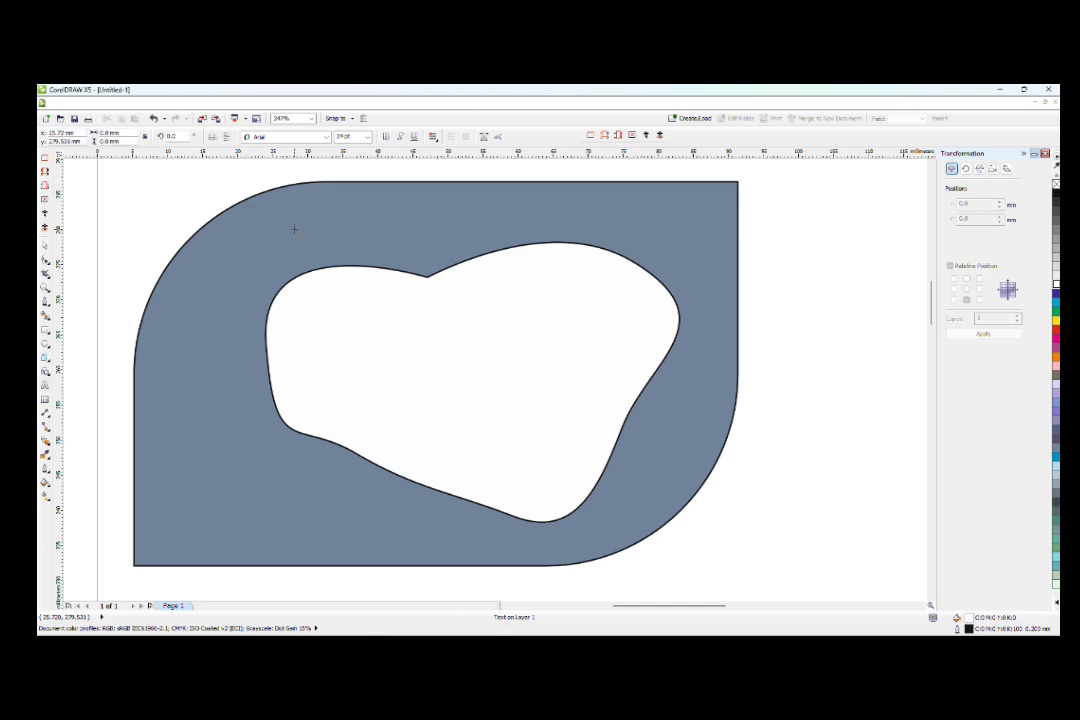
text(ASDFAFDFDS)
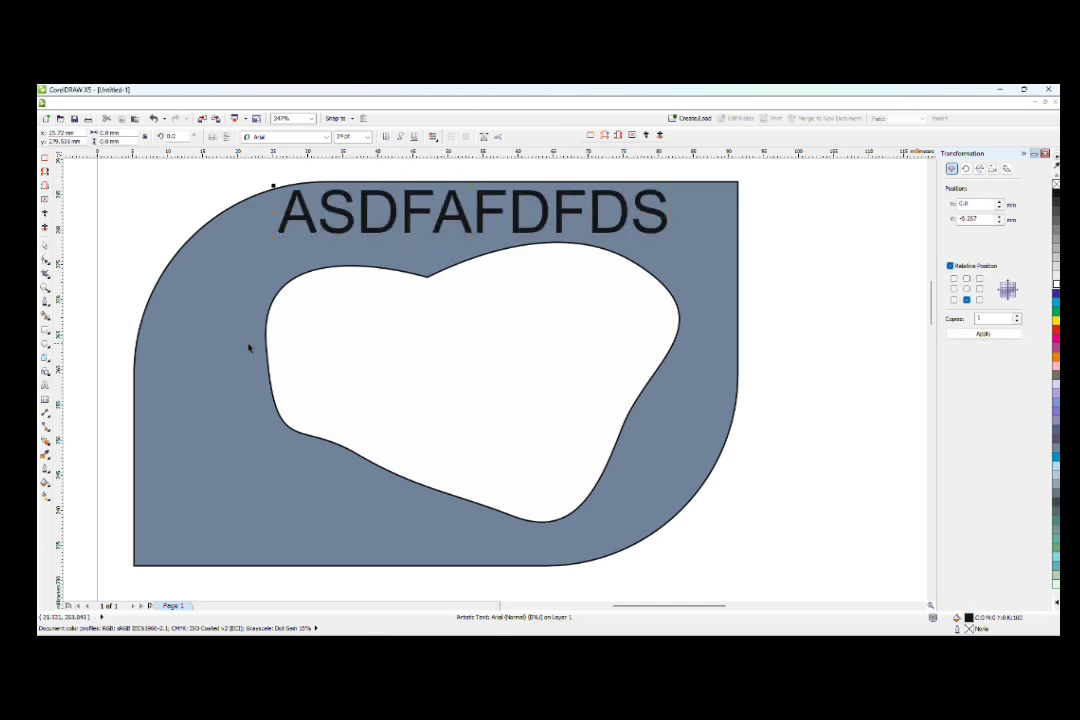
- Draw a table of 3 rows and 4 columns, about 93 by 66 mm, beside the blue-grey shape
click(44, 399)
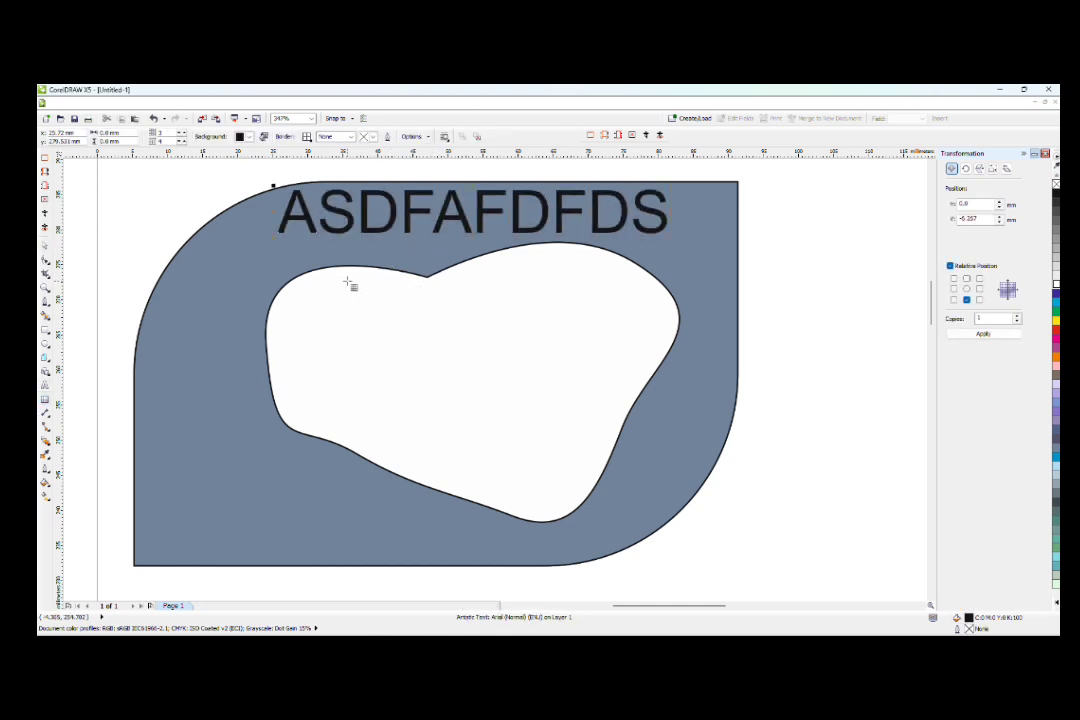
scroll(350, 285, down, 2)
drag(617, 284, 851, 451)
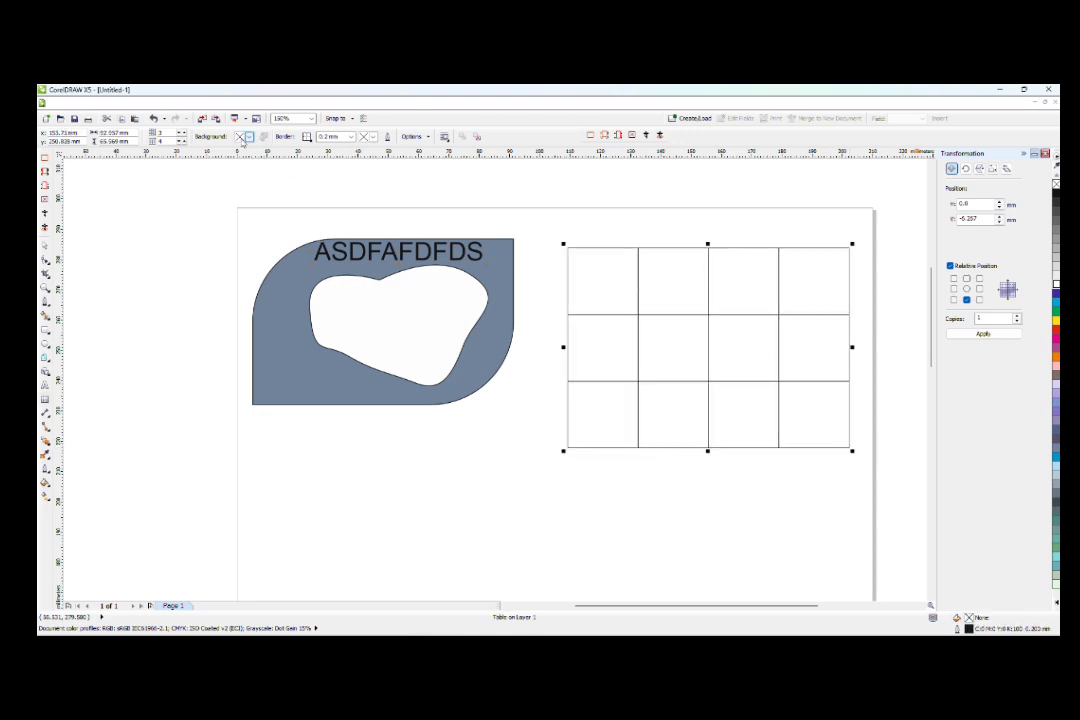
- Expand the table to 5 rows and 6 columns
click(182, 139)
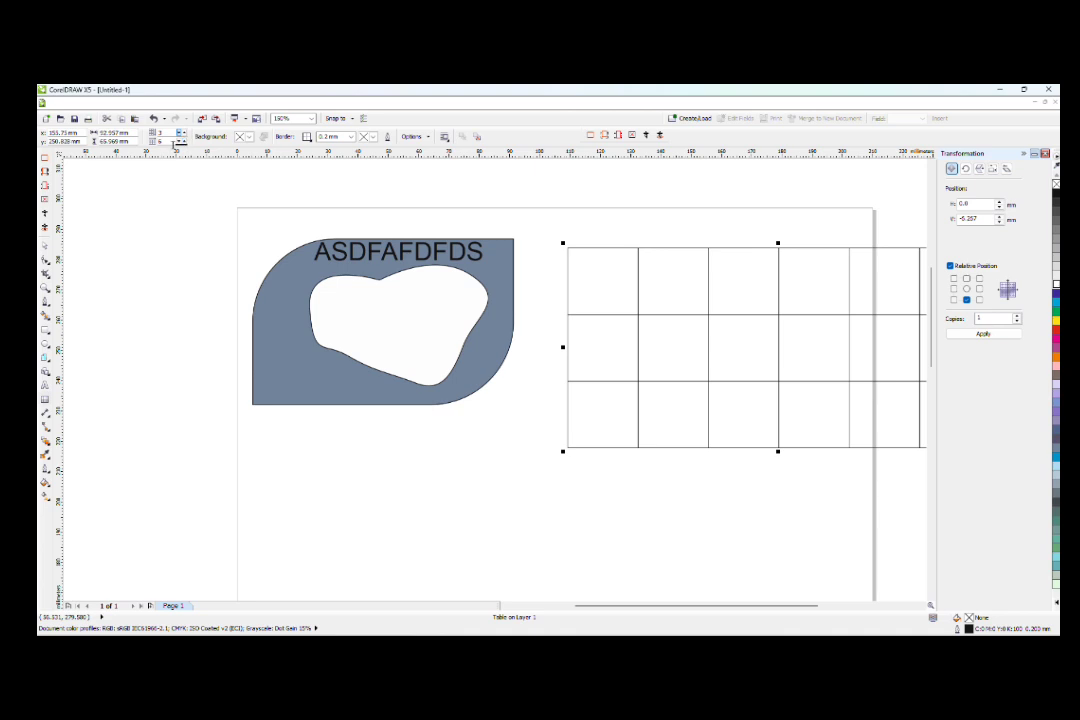
scroll(178, 166, down, 2)
scroll(246, 168, up, 2)
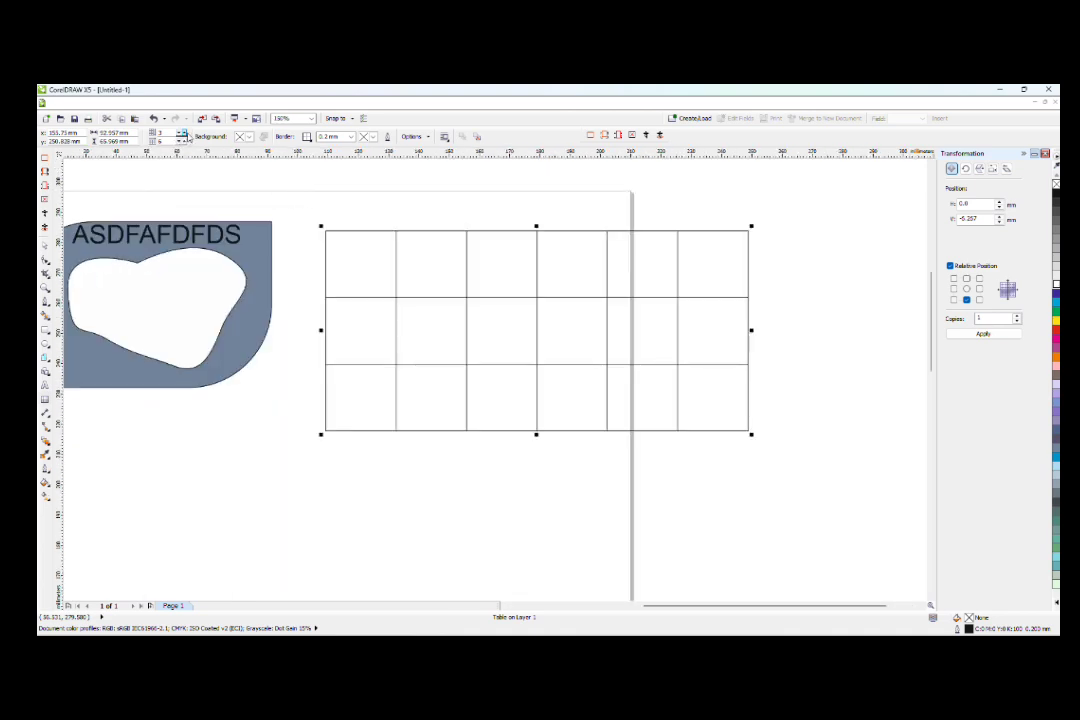
click(182, 132)
click(182, 132)
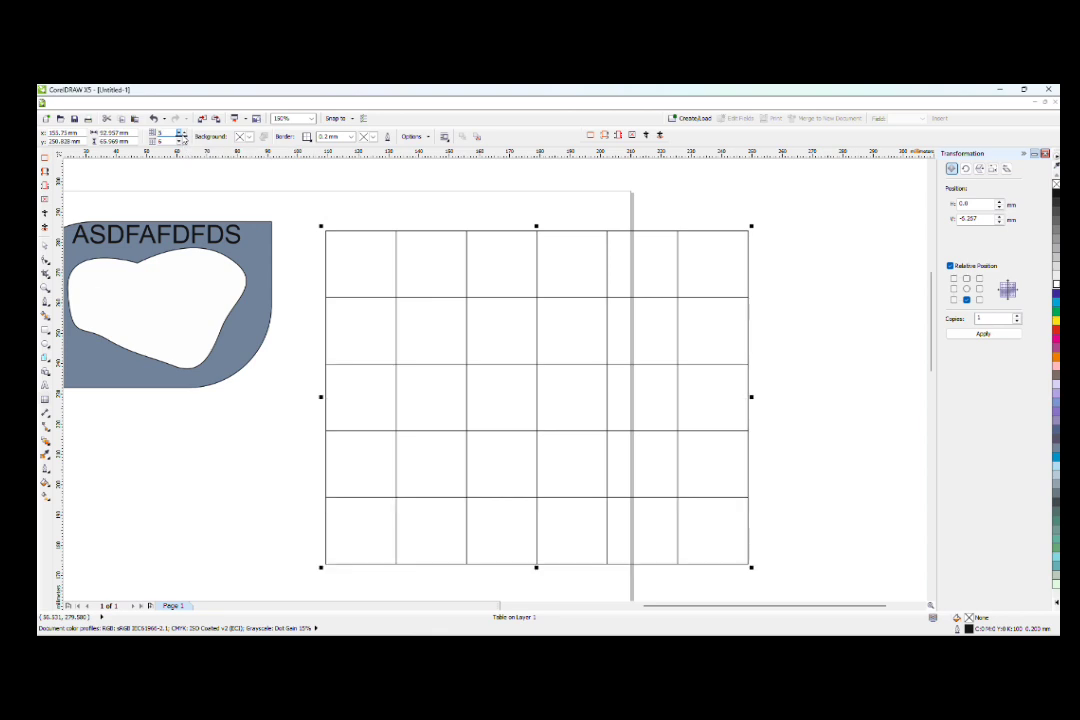
- Enter "DF" in the table's first cell and "SDF" in the cell beside it
click(374, 267)
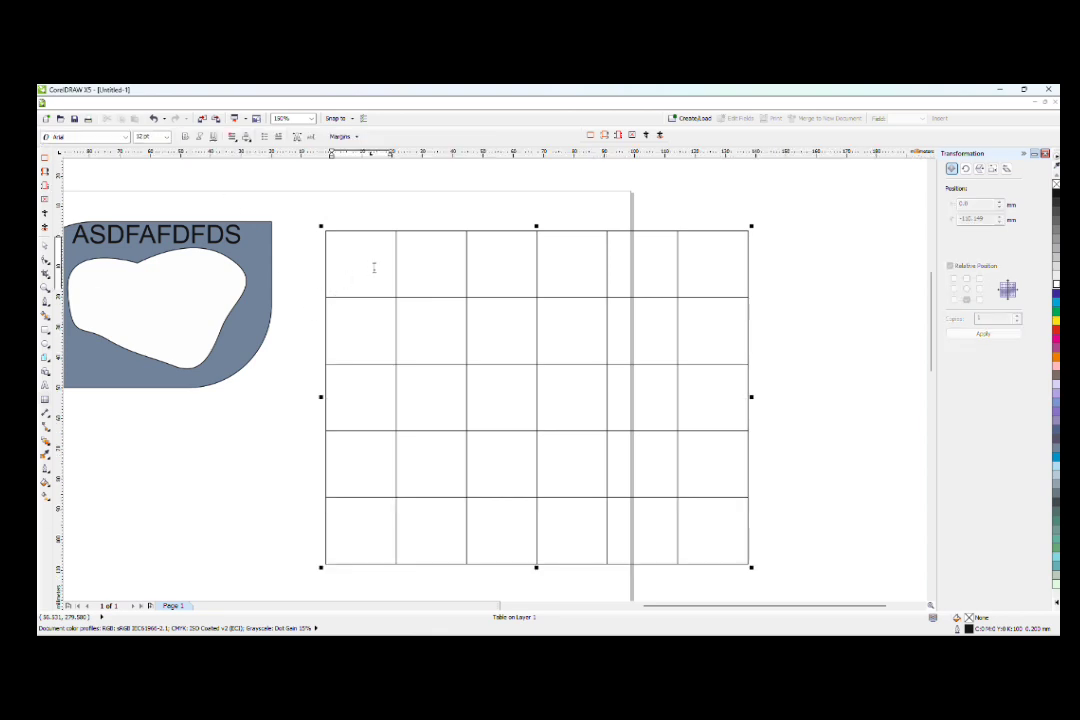
text(DIF)
click(412, 255)
text(SDF)
- Centre the text in the table's first cell horizontally
key(ctrl+a)
click(233, 138)
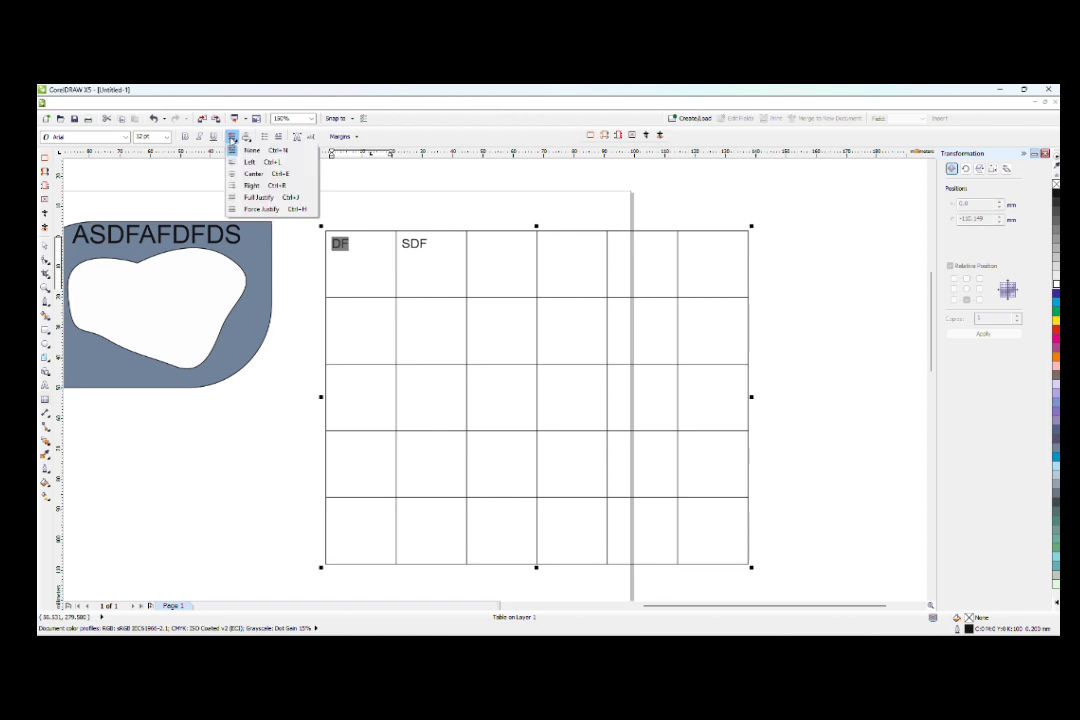
click(253, 174)
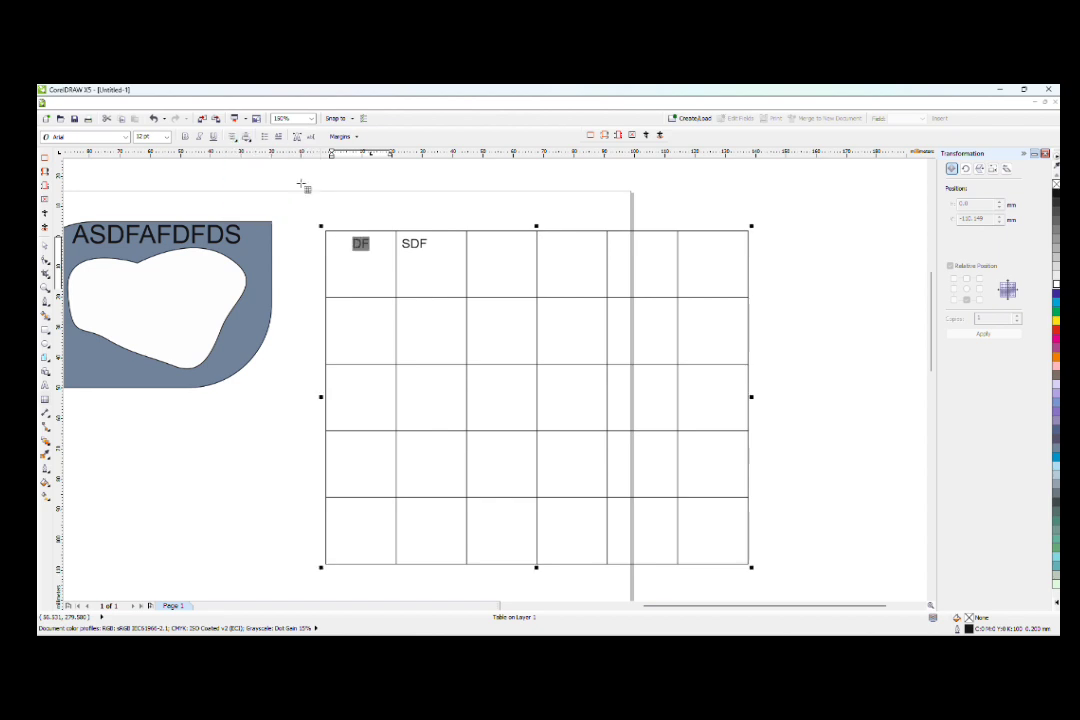
- Try a bulleted list on the first cell's text, undo it and deselect the table
click(264, 137)
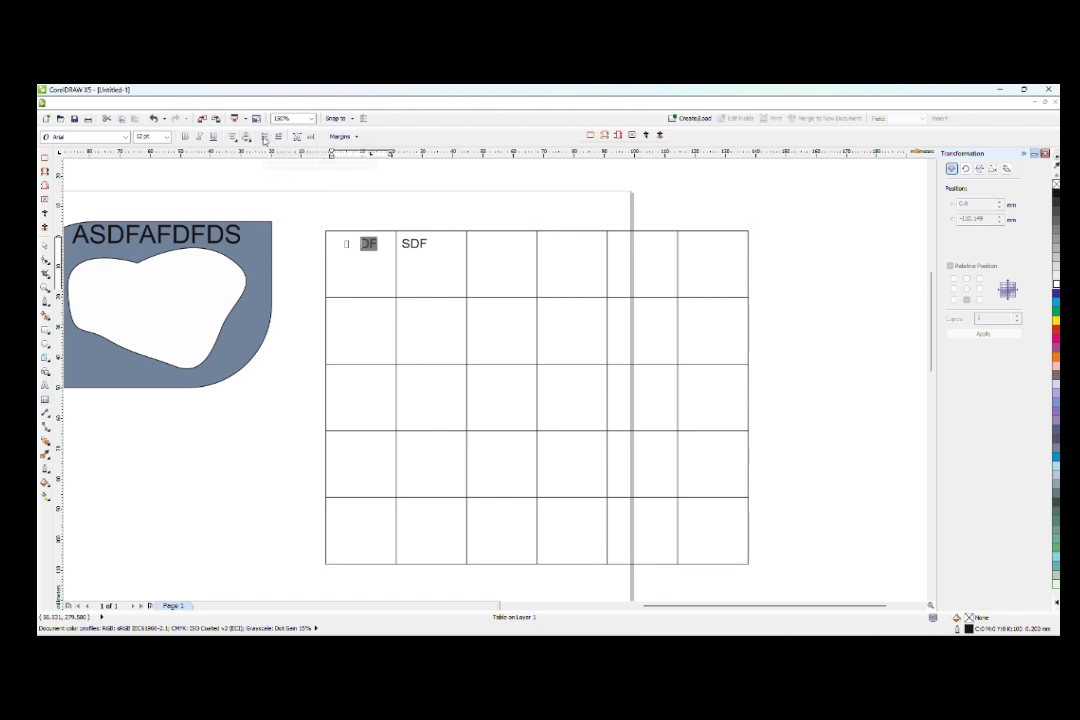
key(ctrl+z)
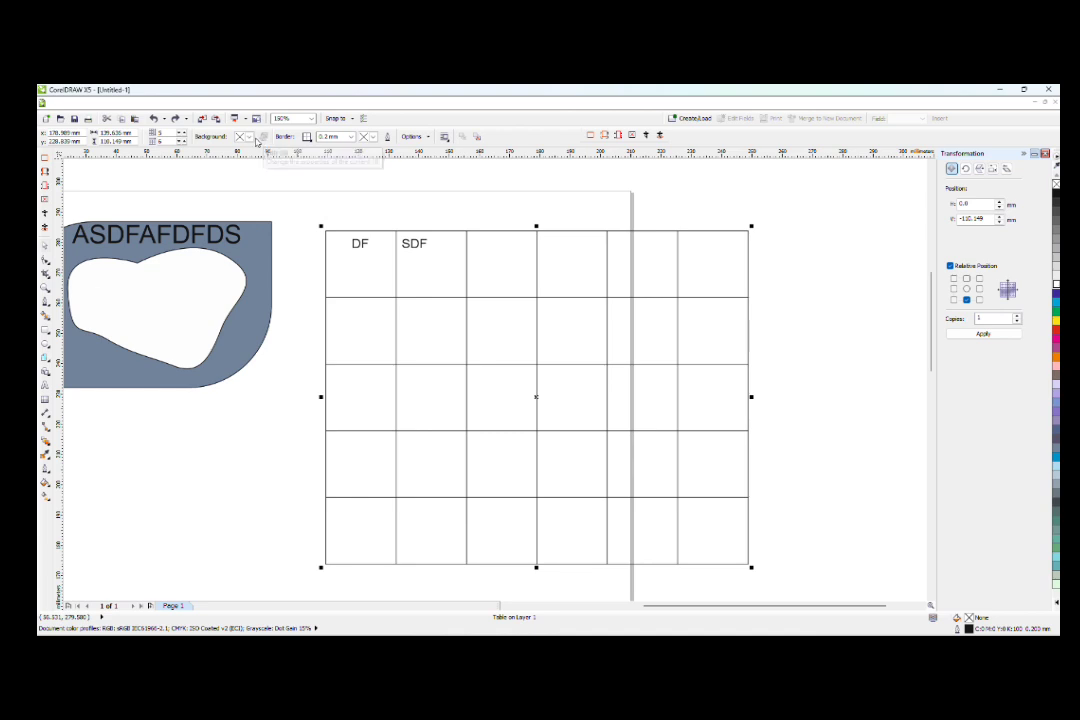
click(345, 213)
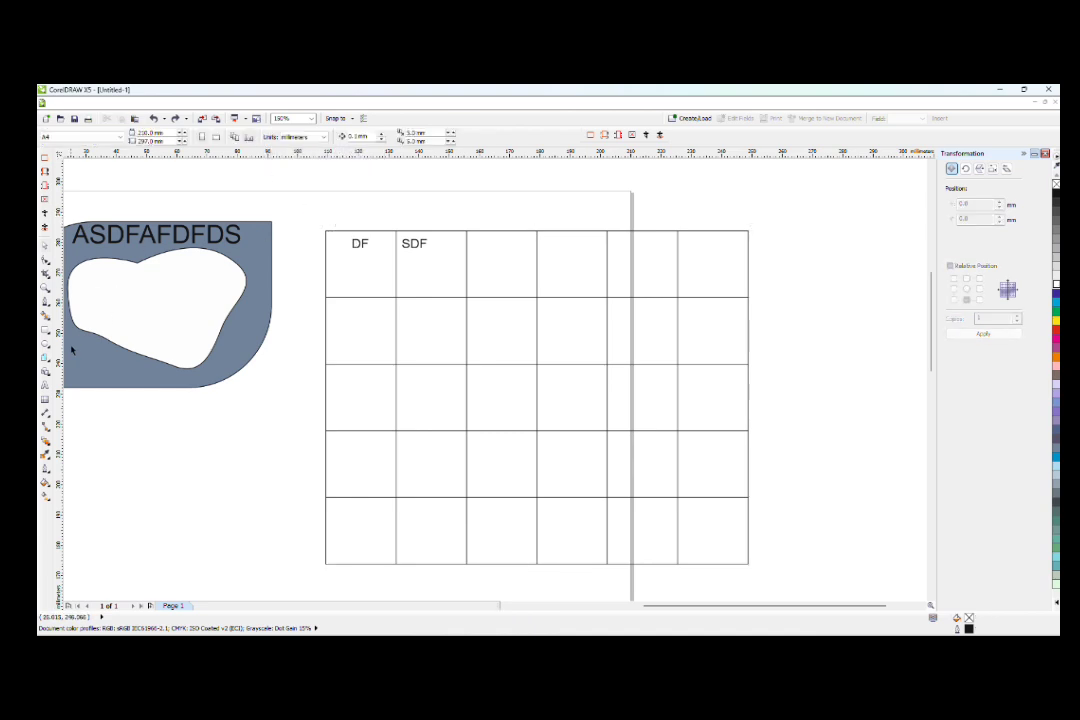
- Dimension the height of the first cell in the table's second row, placing the label between the table and the blue-grey shape
click(45, 412)
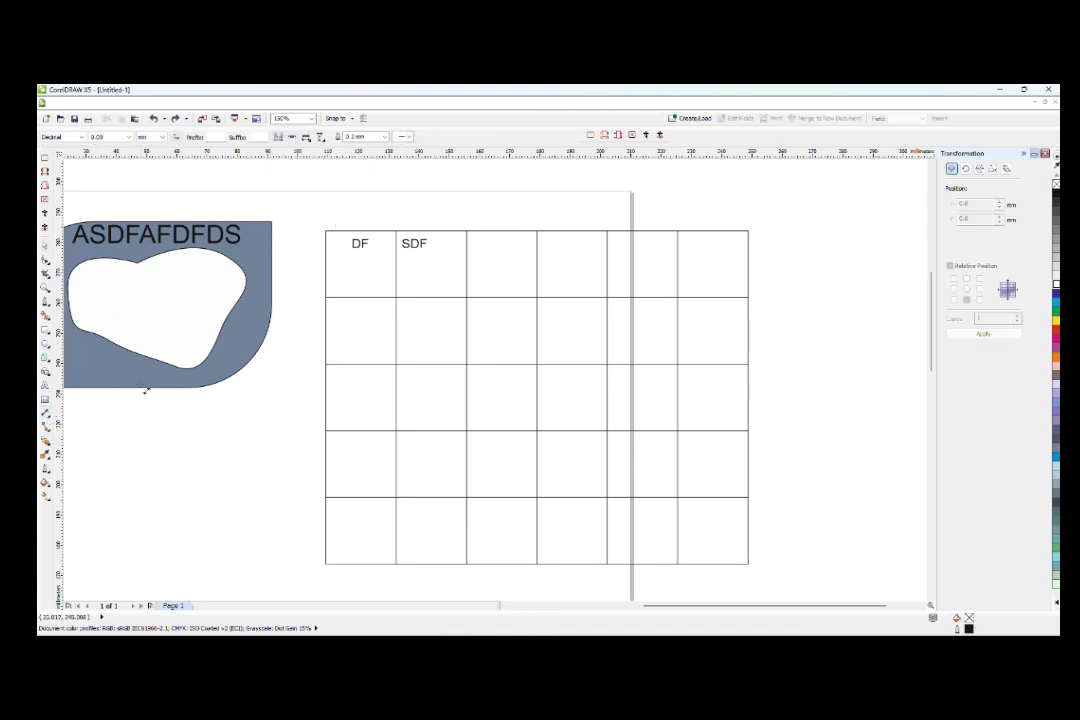
drag(360, 298, 361, 364)
click(277, 390)
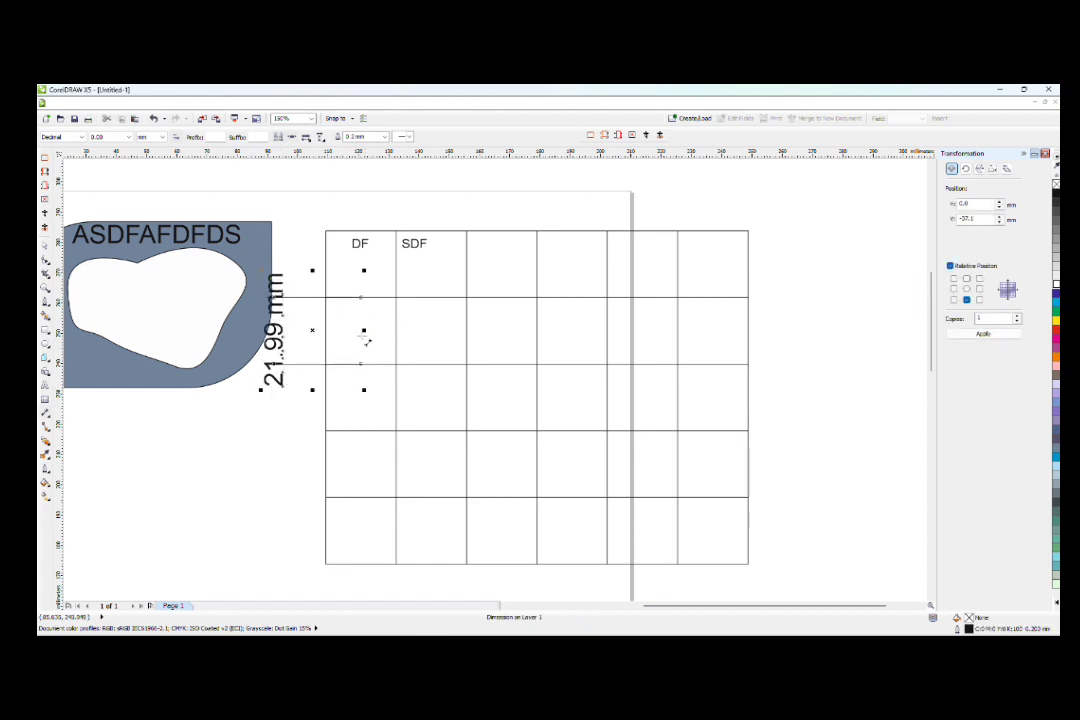
- Draw a vertical straight-line connector about 84 mm long across the table's third column
click(47, 427)
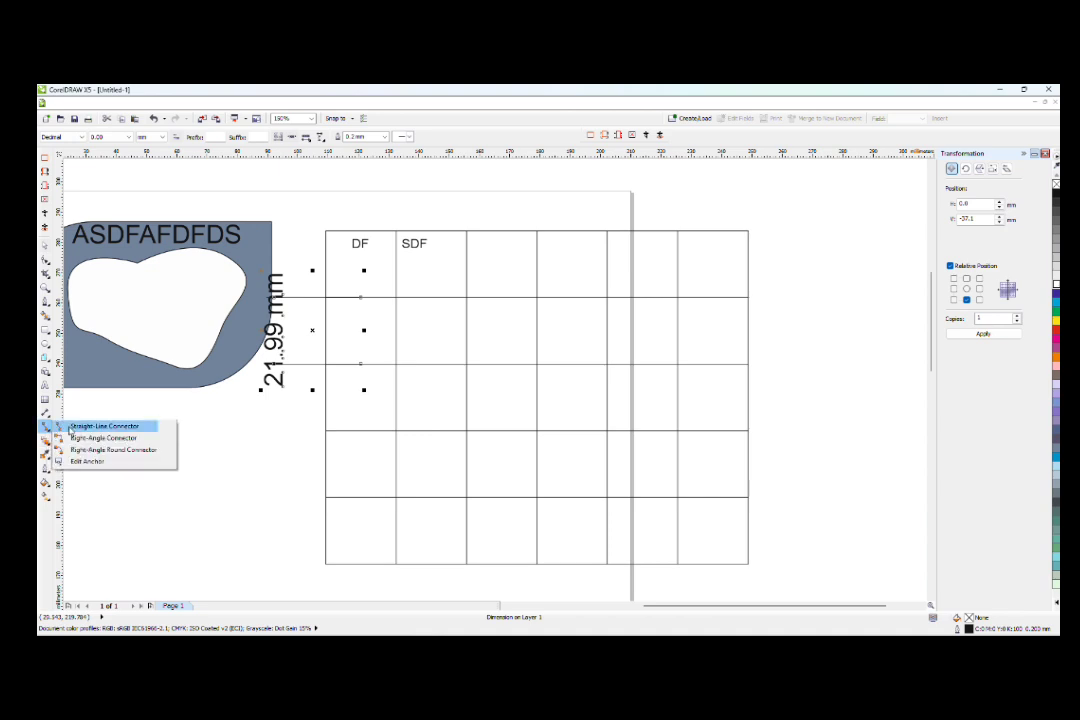
click(85, 426)
mouse_move(530, 203)
mouse_down()
mouse_move(542, 320)
mouse_move(530, 456)
mouse_up()
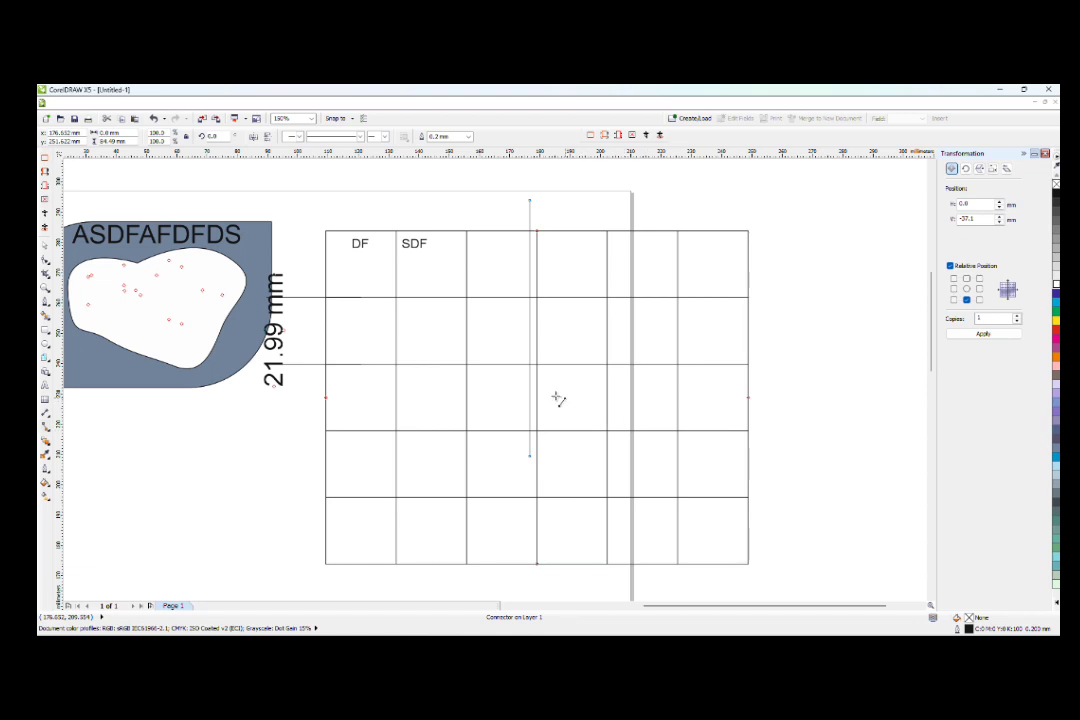
- Move the vertical connector off the table to the empty area on its right, outside the page, and deselect it
key(space)
drag(528, 330, 818, 341)
drag(686, 328, 846, 334)
click(834, 223)
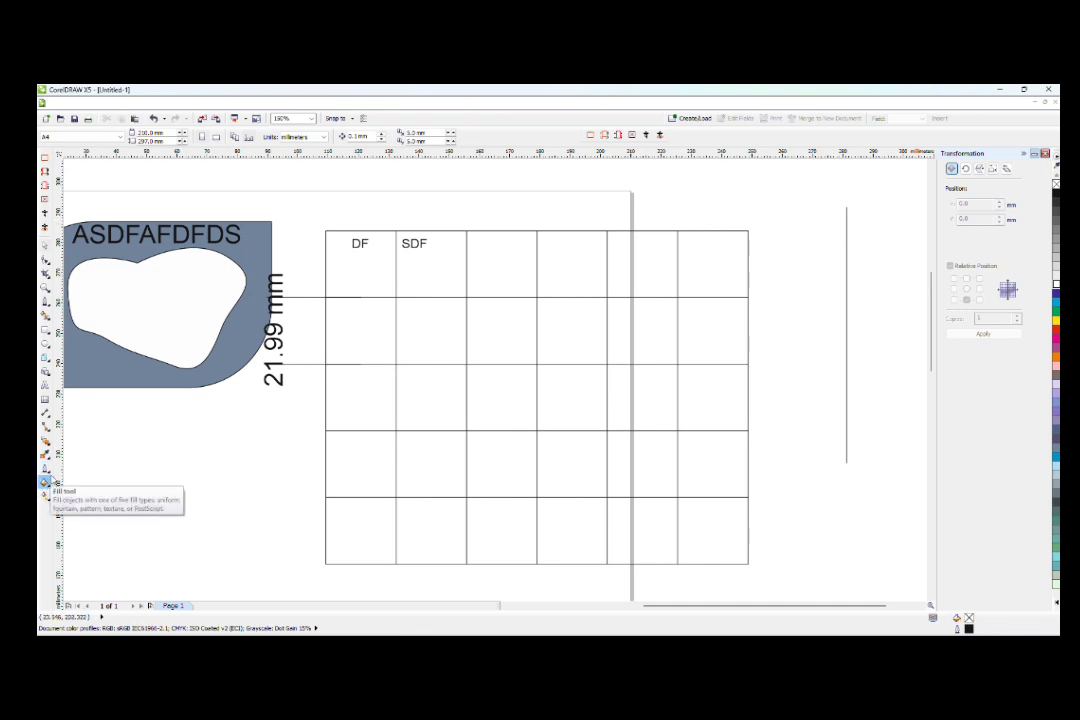
- Examine the outline width choices and the Outline Pen prompt for new-object defaults, leaving the defaults as they are
click(47, 469)
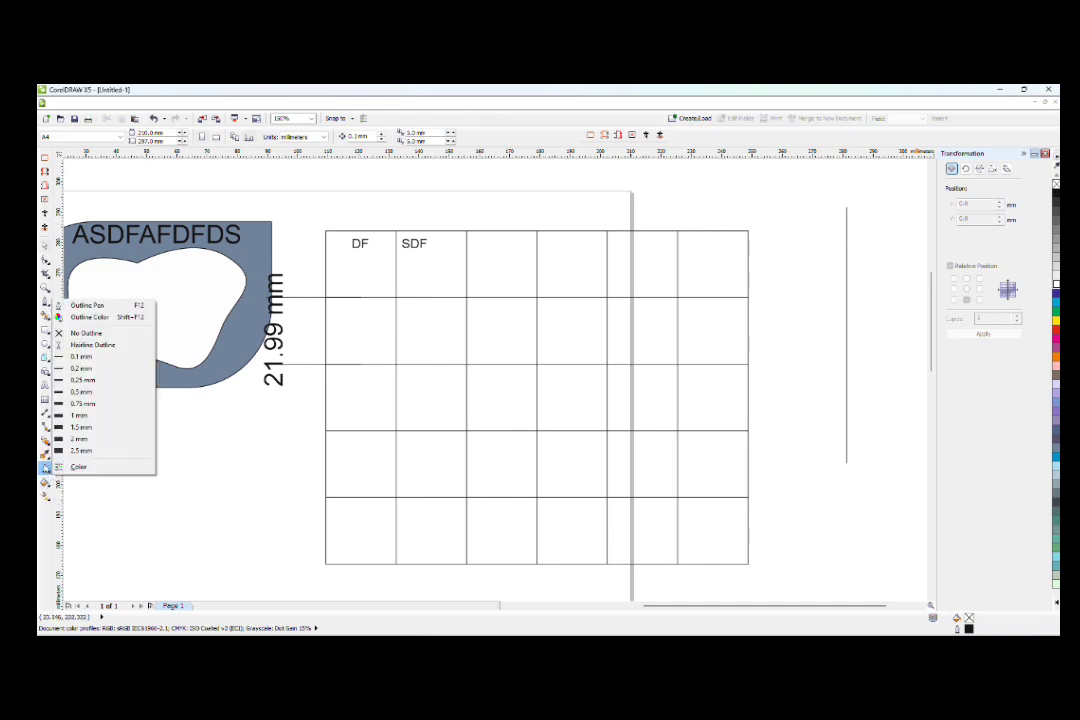
click(46, 469)
drag(209, 453, 223, 478)
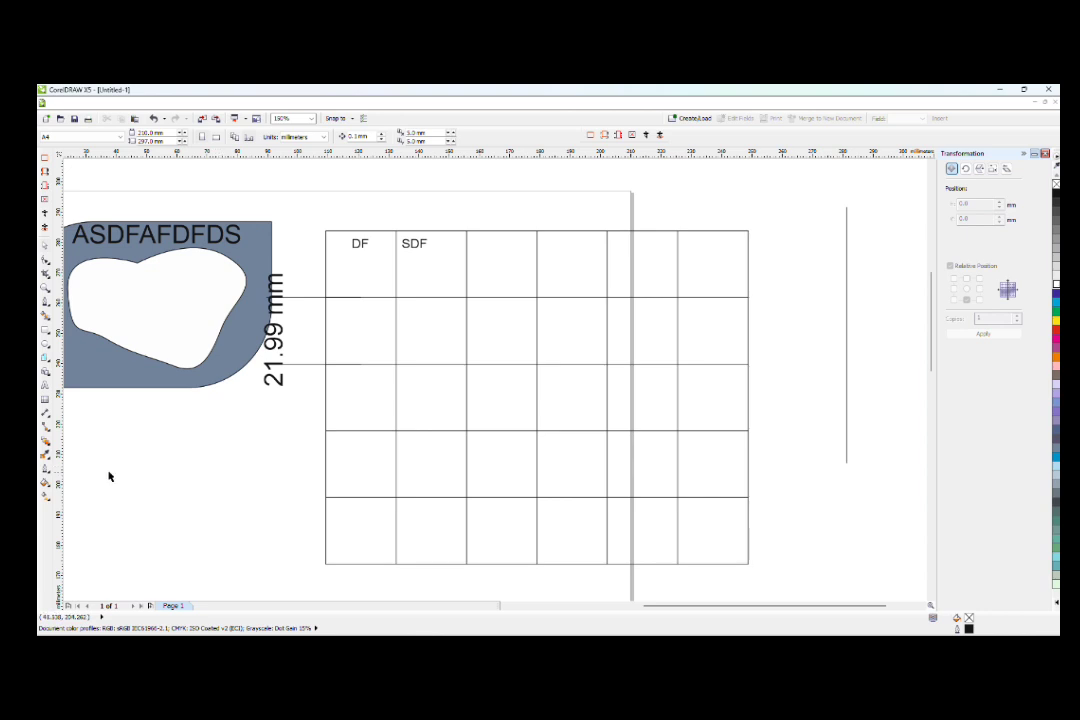
click(45, 469)
click(215, 427)
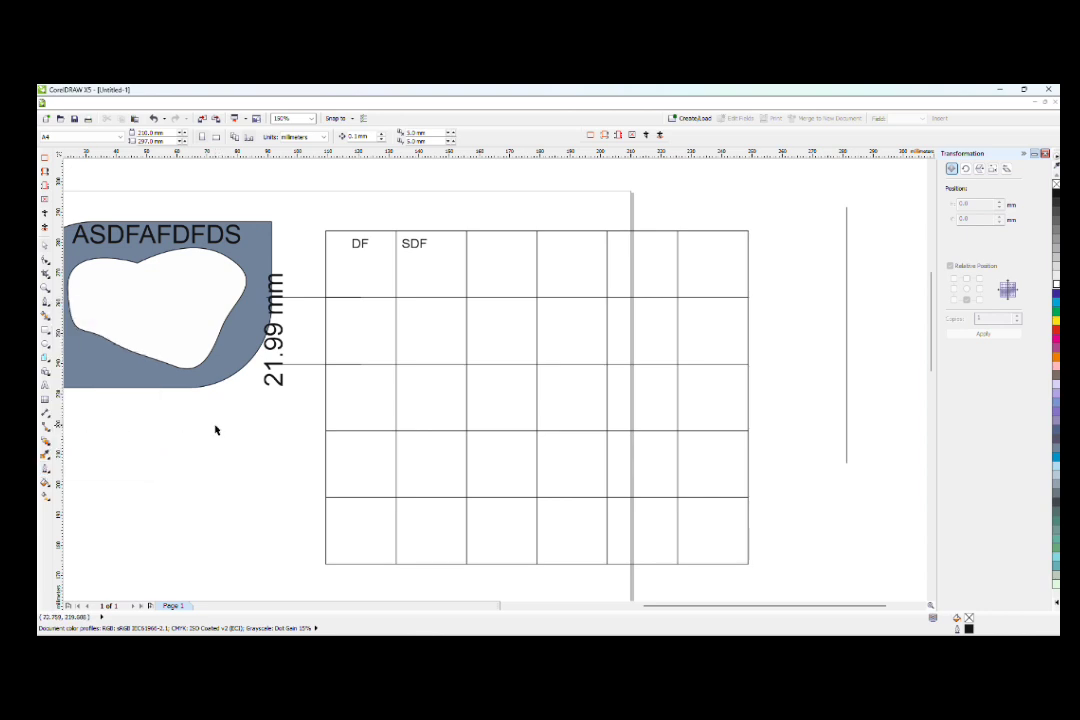
click(47, 469)
click(100, 304)
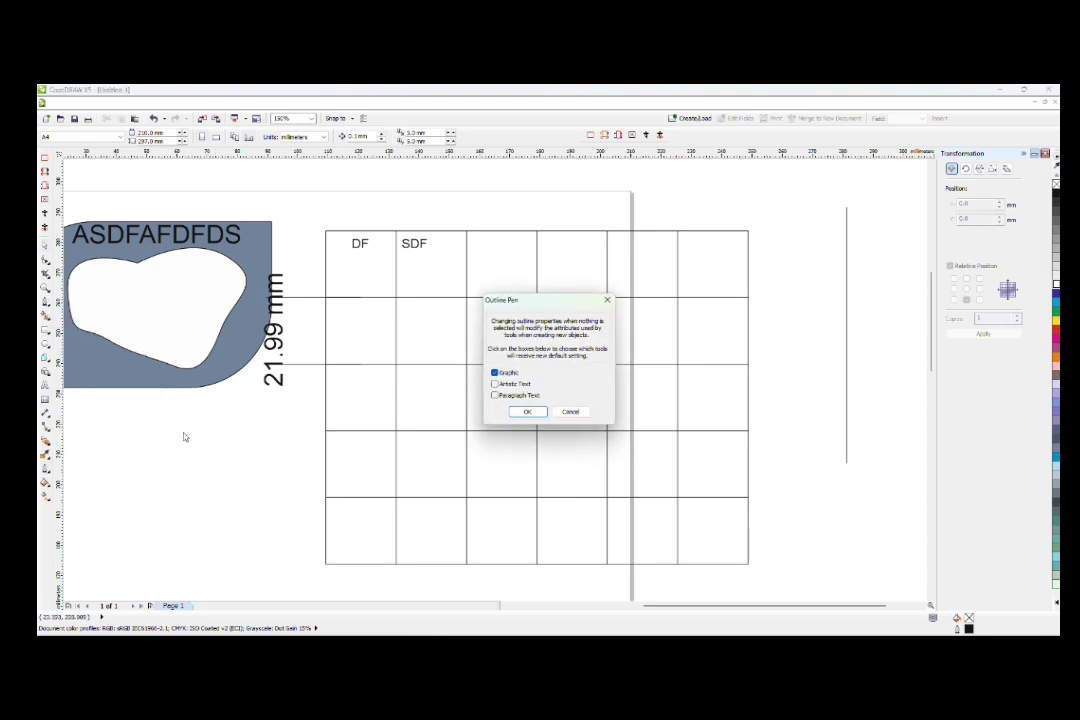
click(569, 412)
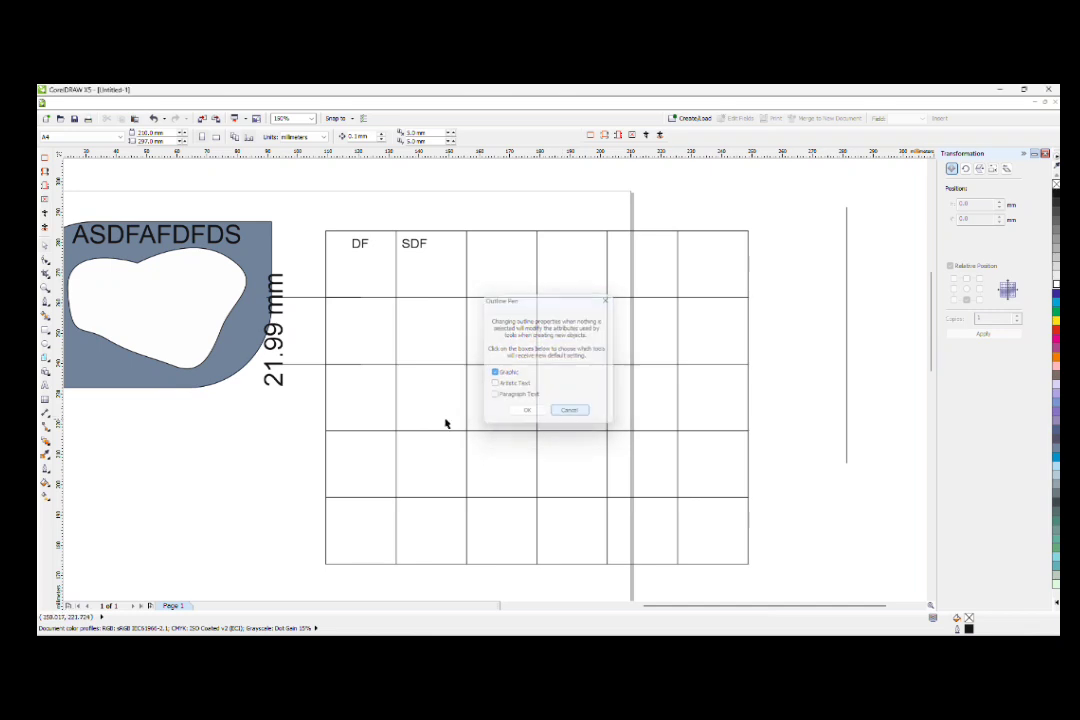
- Select the table and look at the Outline Color settings, closing them without choosing a colour
click(400, 431)
click(47, 469)
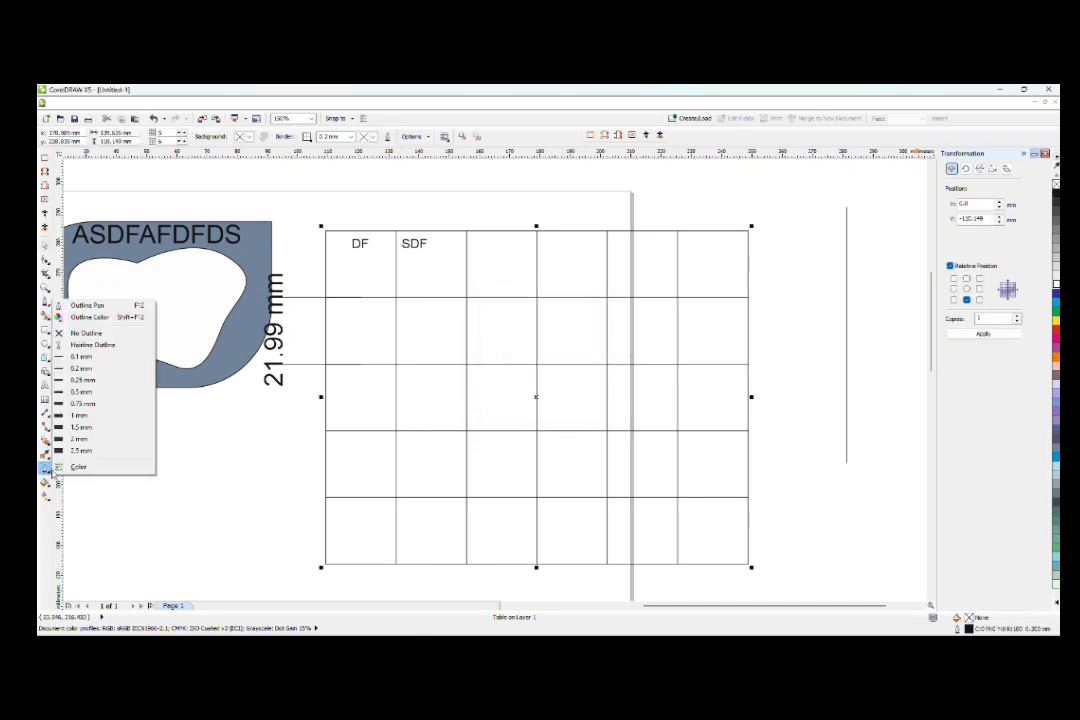
click(95, 317)
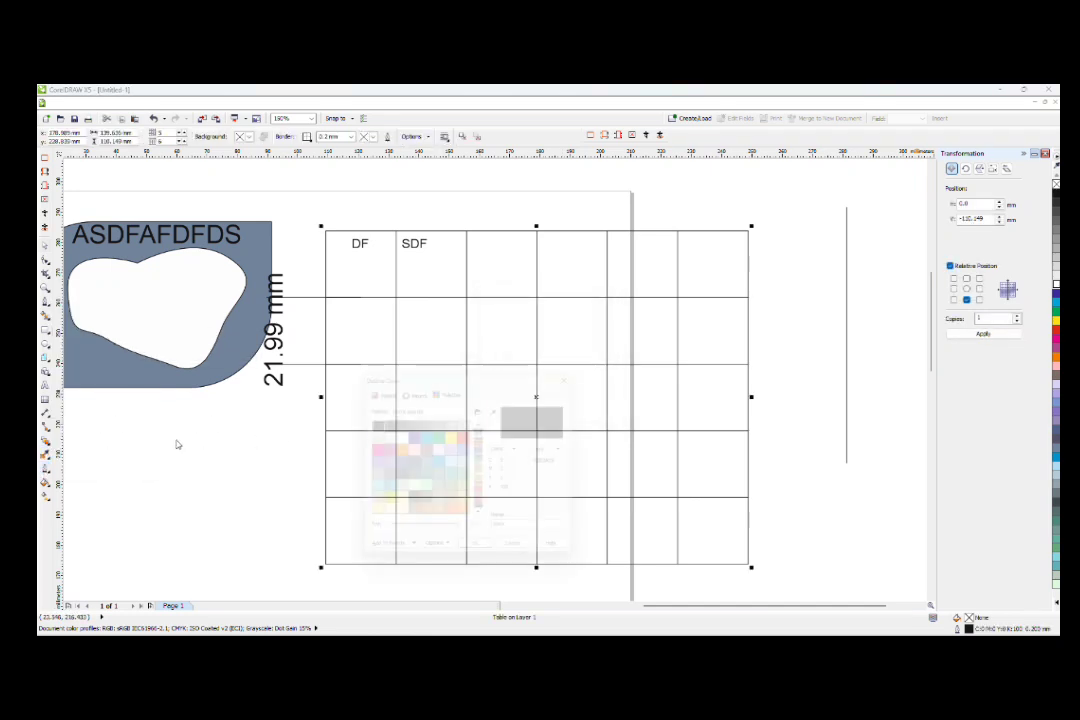
click(583, 371)
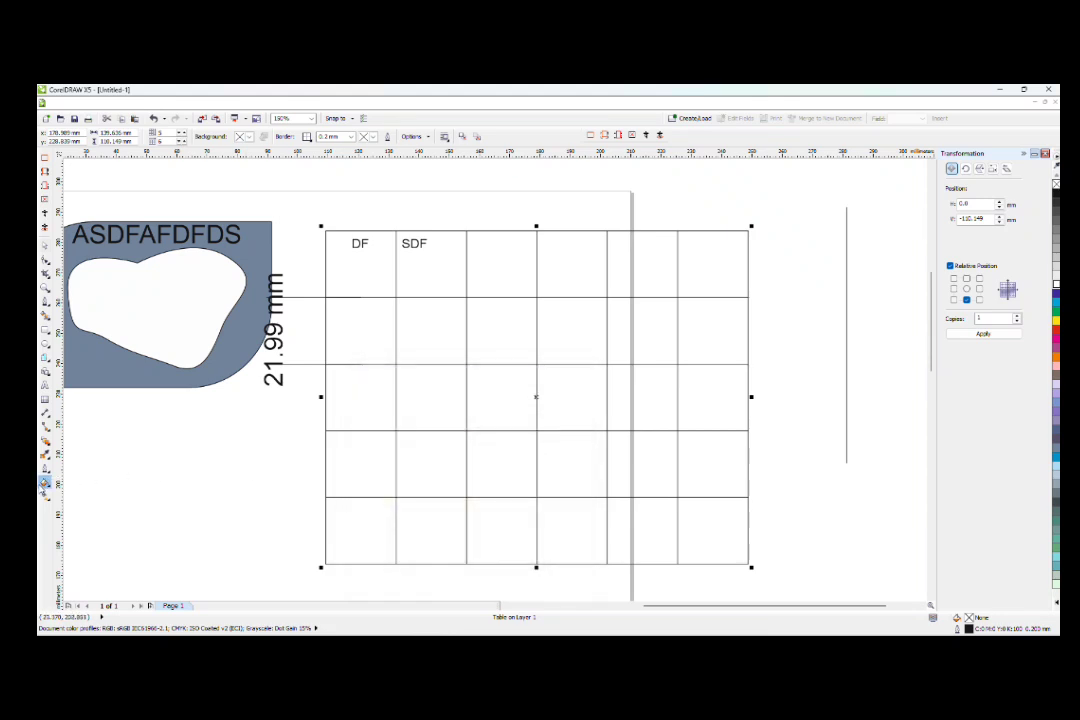
- Apply a uniform orange fill of C0 M60 Y100 K0 to the whole table
click(44, 484)
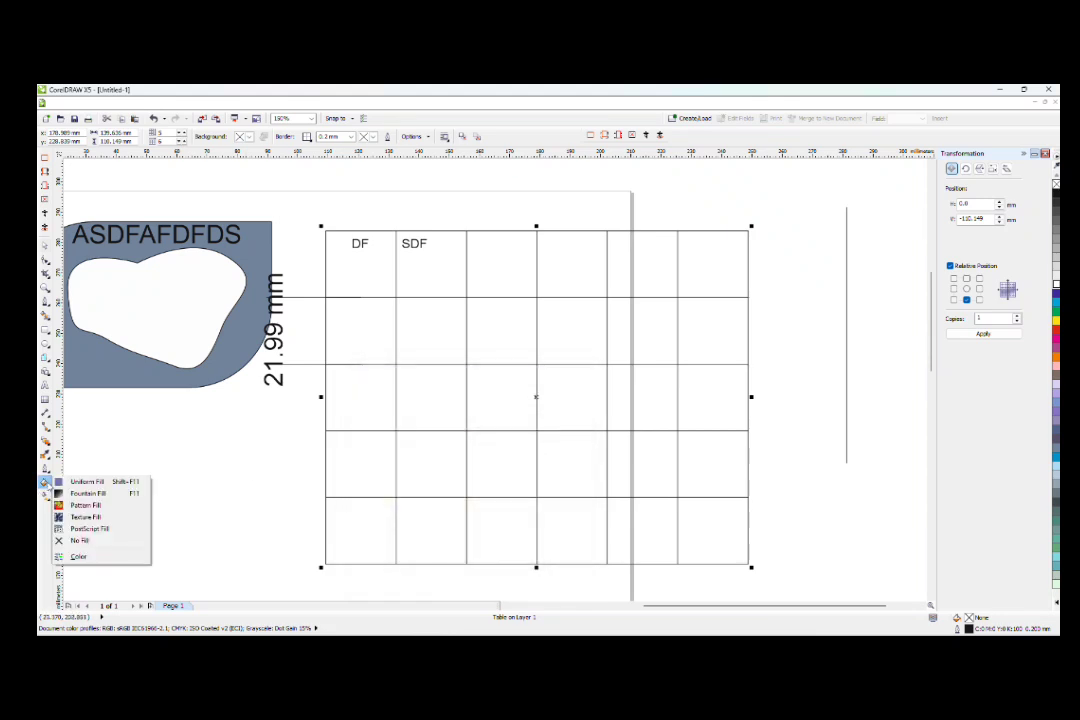
click(81, 482)
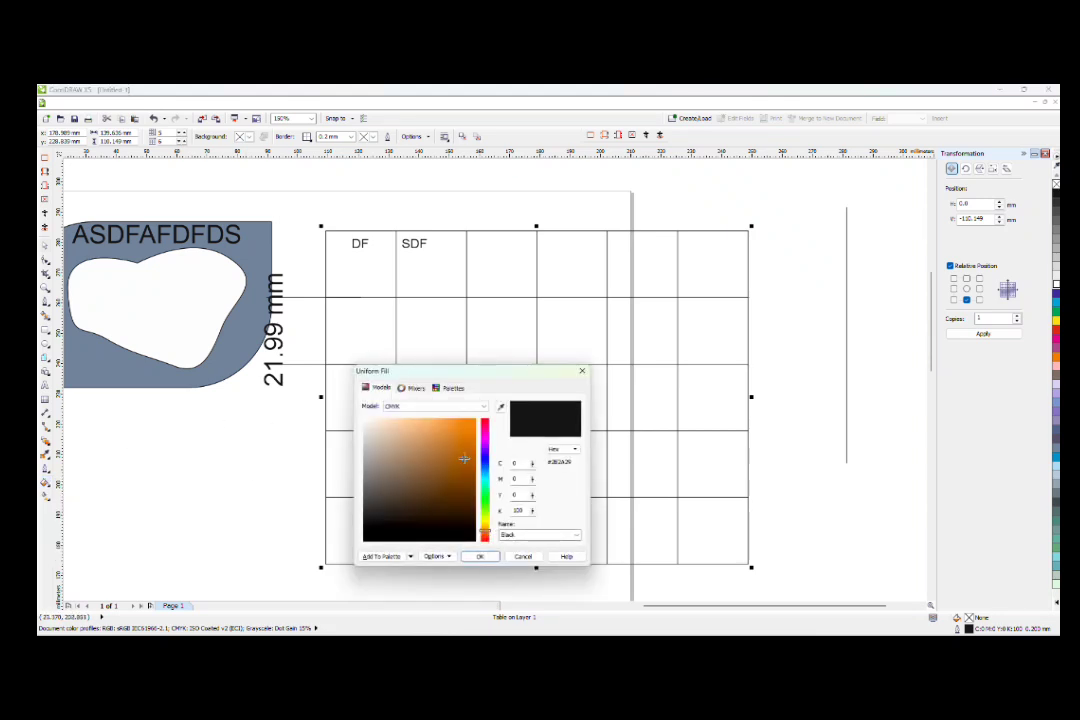
click(475, 419)
click(479, 557)
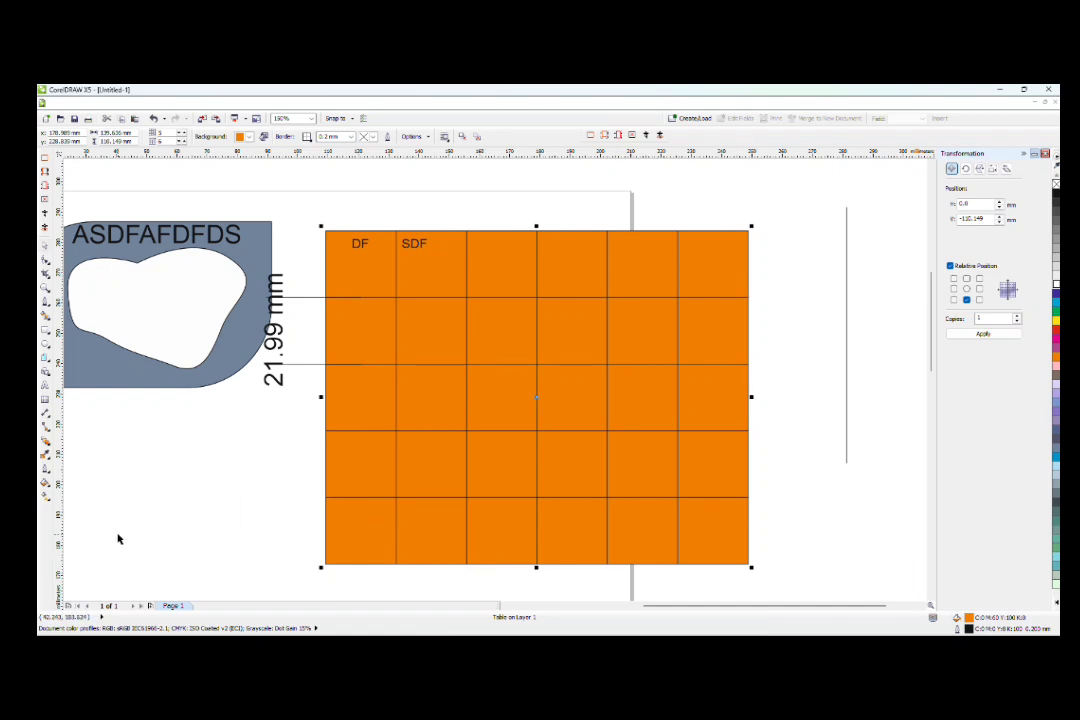
- Sample the rounded shape's blue-grey with the Color Eyedropper and fill the third to fifth cells of the table's third row
click(44, 455)
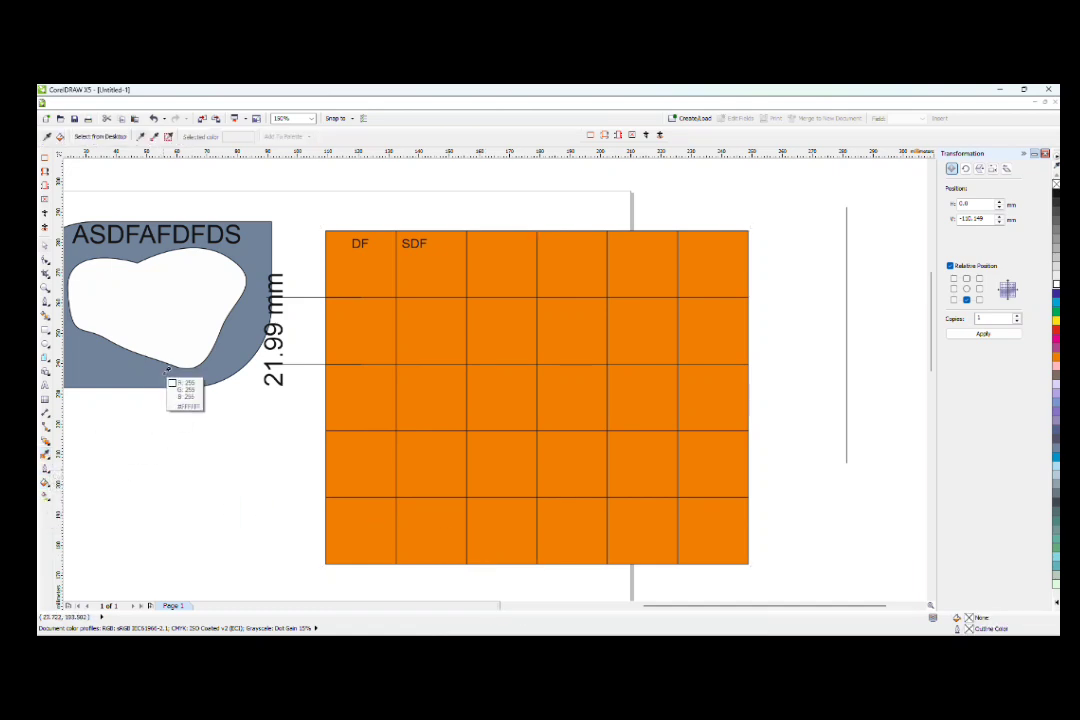
click(228, 356)
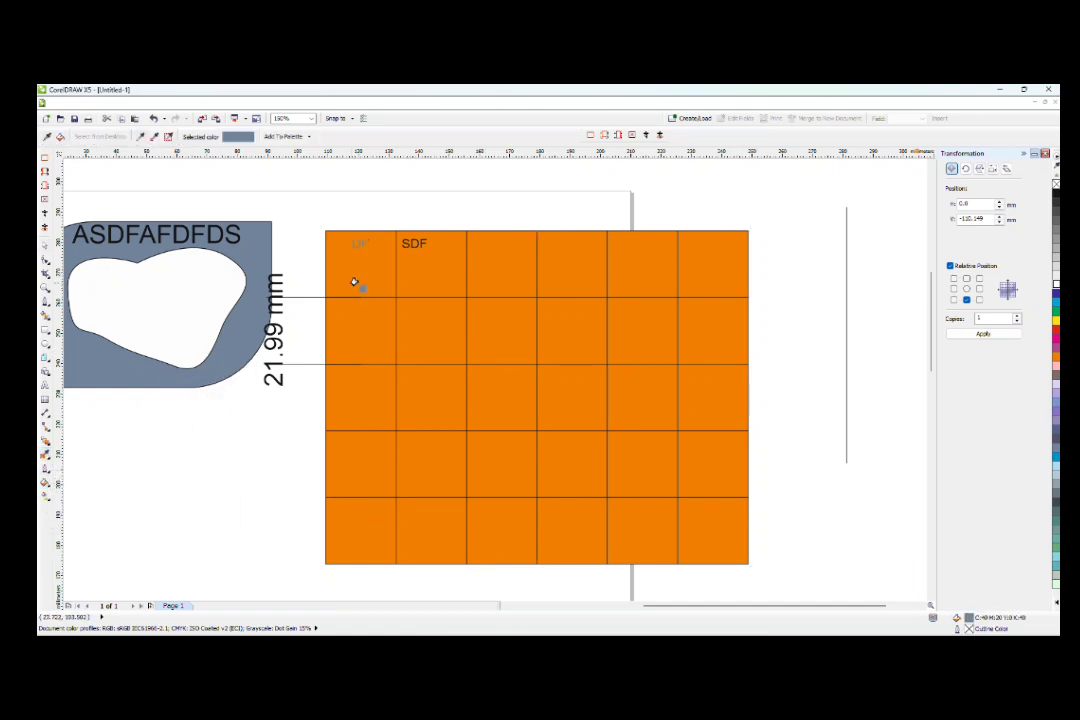
click(491, 380)
click(574, 401)
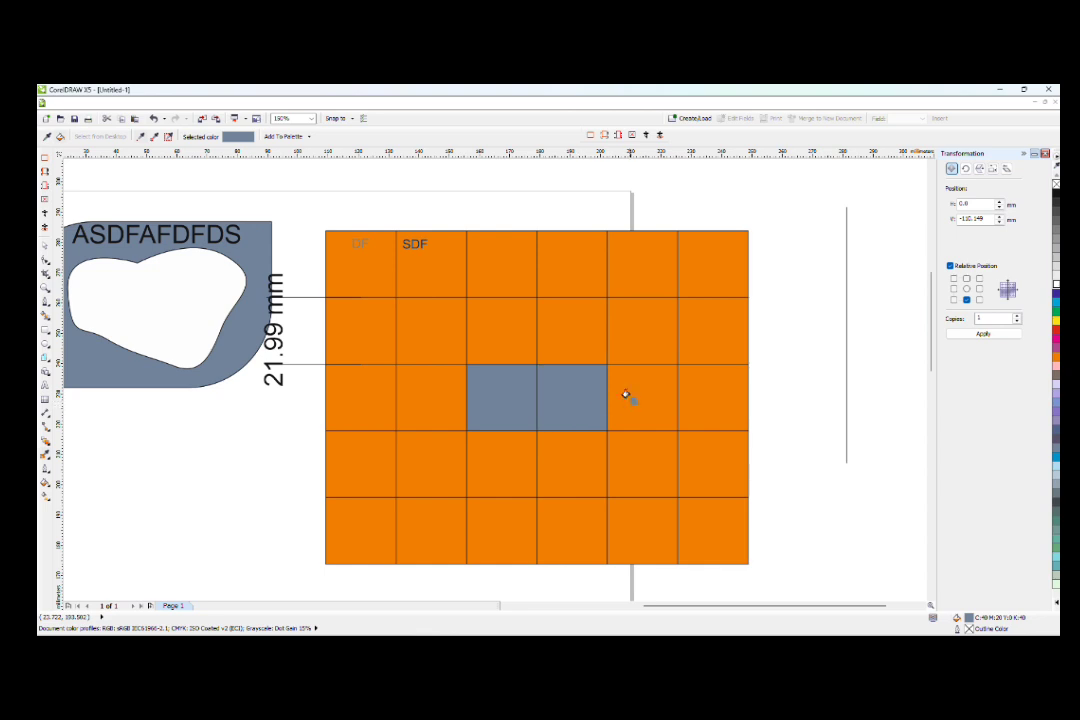
click(627, 393)
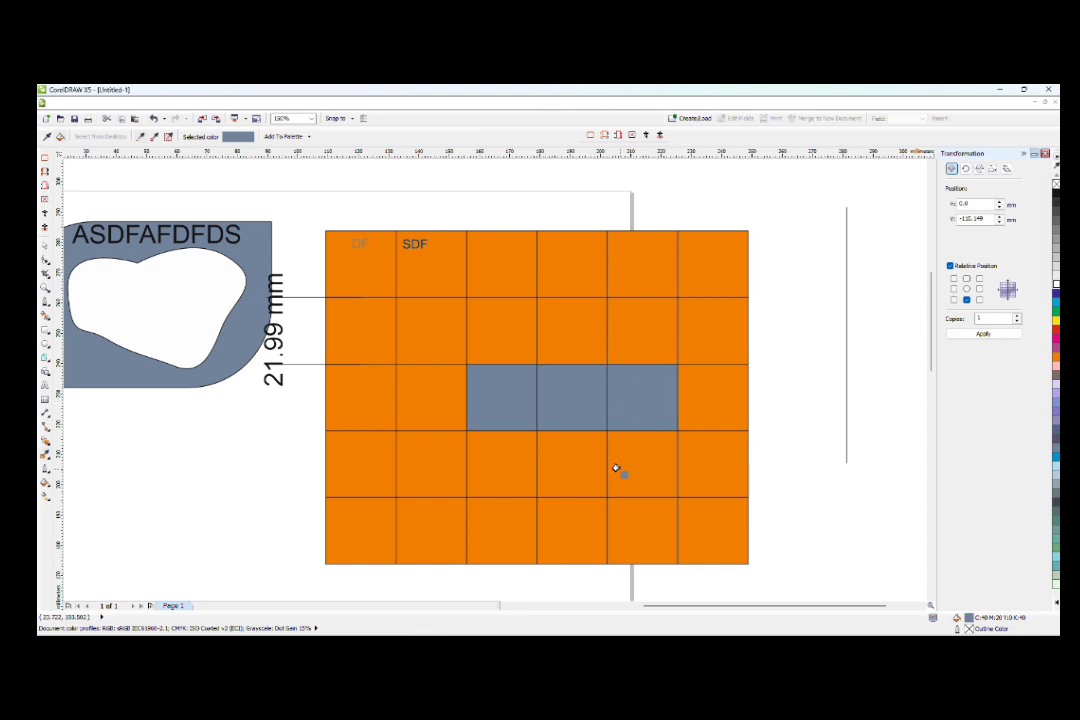
- Try to apply a gradient to the table with the Interactive Fill tool, in several directions and across the blue-grey cells
click(47, 500)
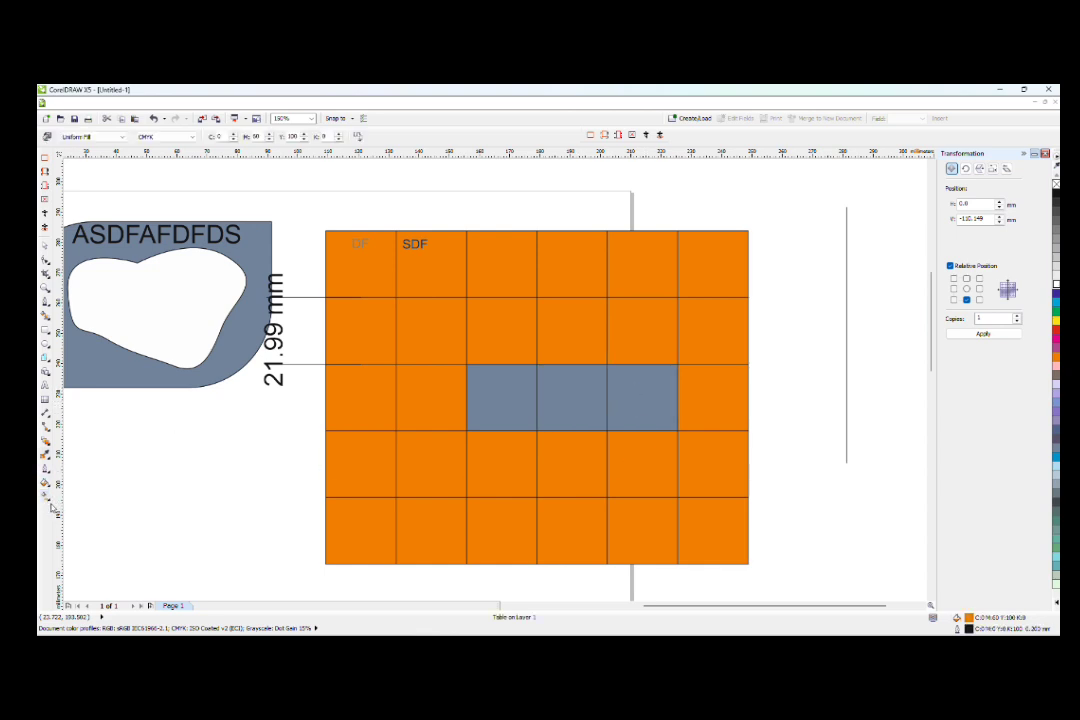
click(46, 496)
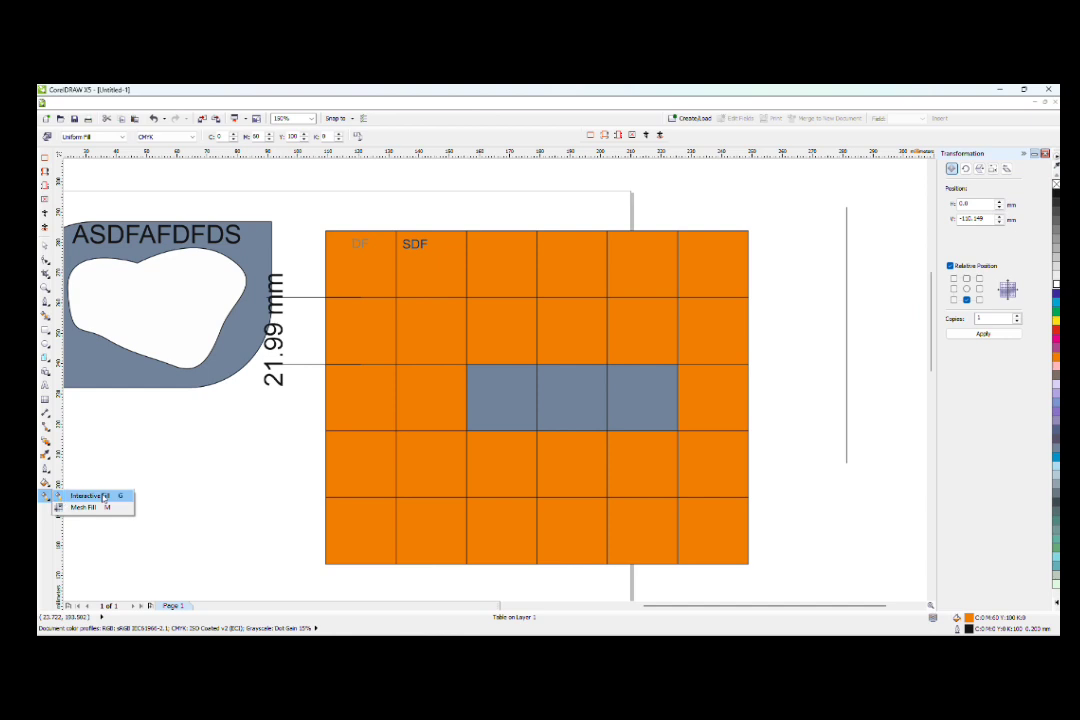
click(104, 497)
drag(357, 290, 406, 385)
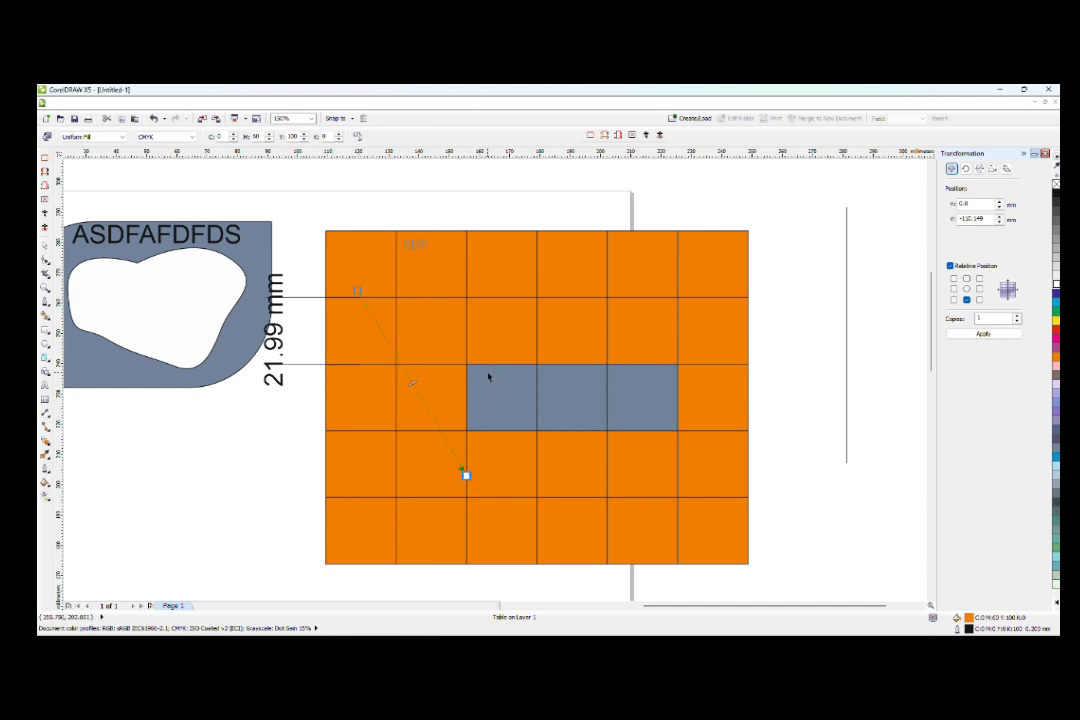
drag(519, 260, 629, 464)
drag(755, 374, 454, 534)
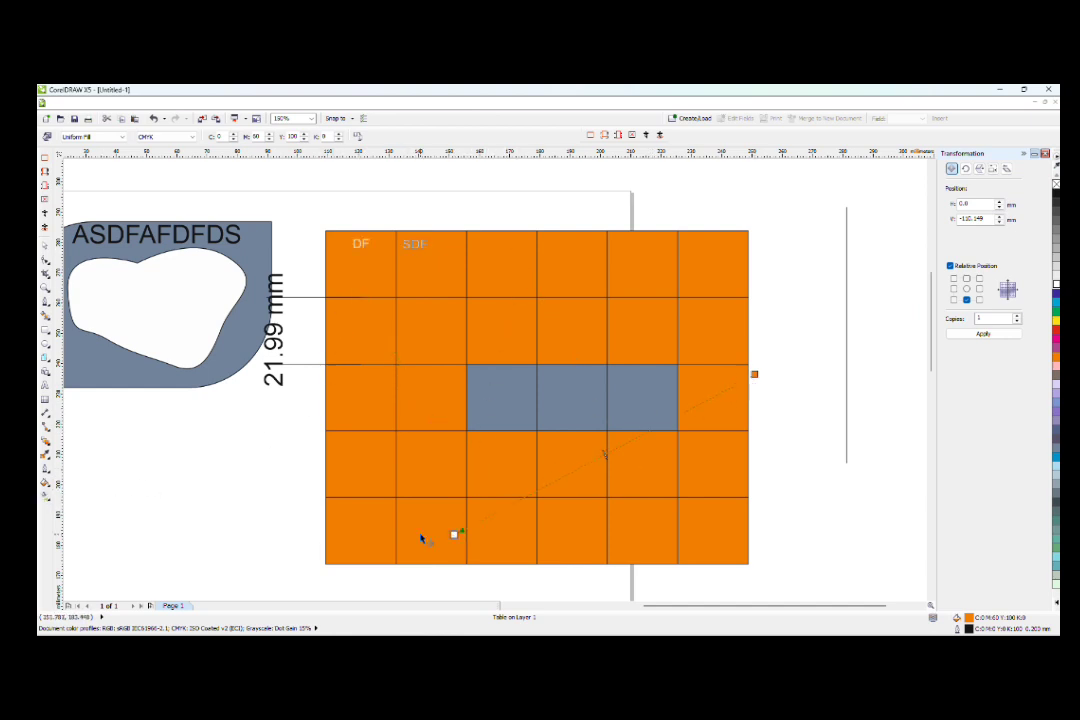
drag(103, 231, 252, 393)
drag(109, 353, 224, 448)
drag(201, 336, 331, 534)
drag(434, 211, 482, 325)
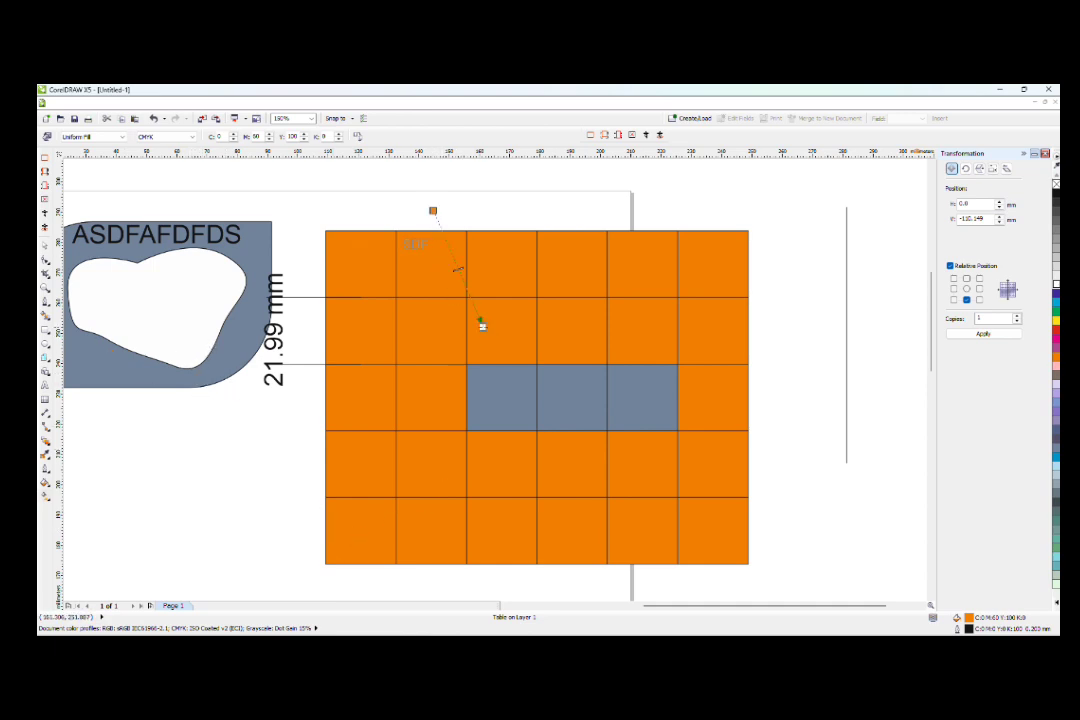
key(space)
click(504, 376)
key(space)
drag(494, 277, 525, 382)
- Give the white irregular shape a linear fountain fill running diagonally from green to white
key(space)
click(177, 297)
key(space)
drag(170, 274, 217, 332)
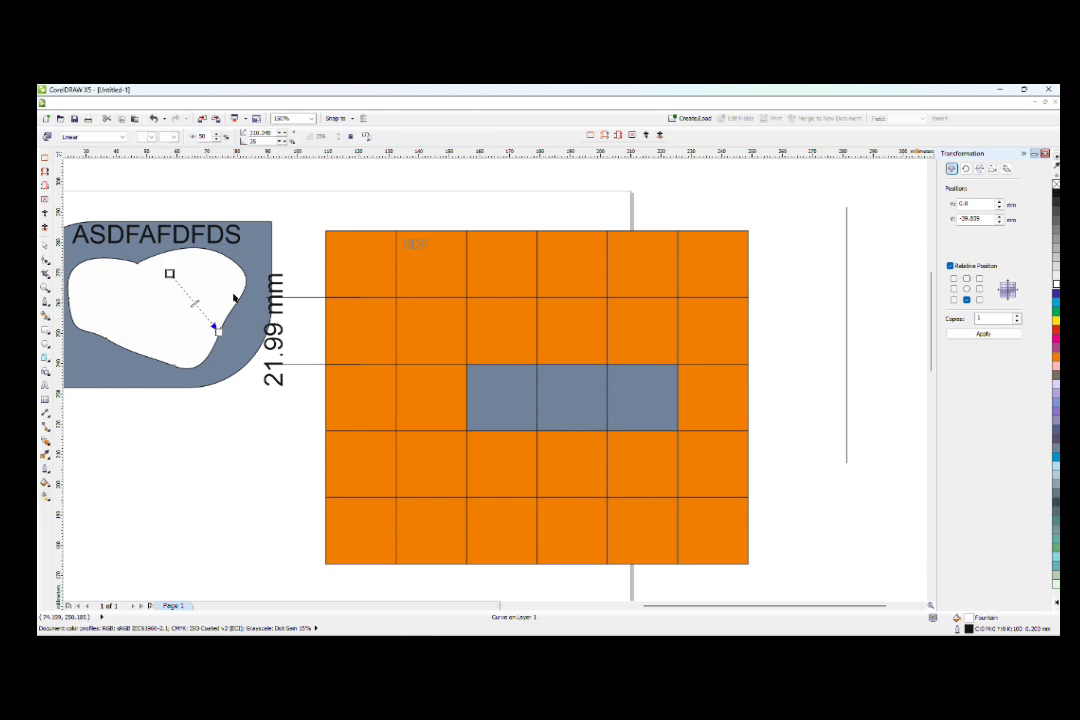
click(1056, 311)
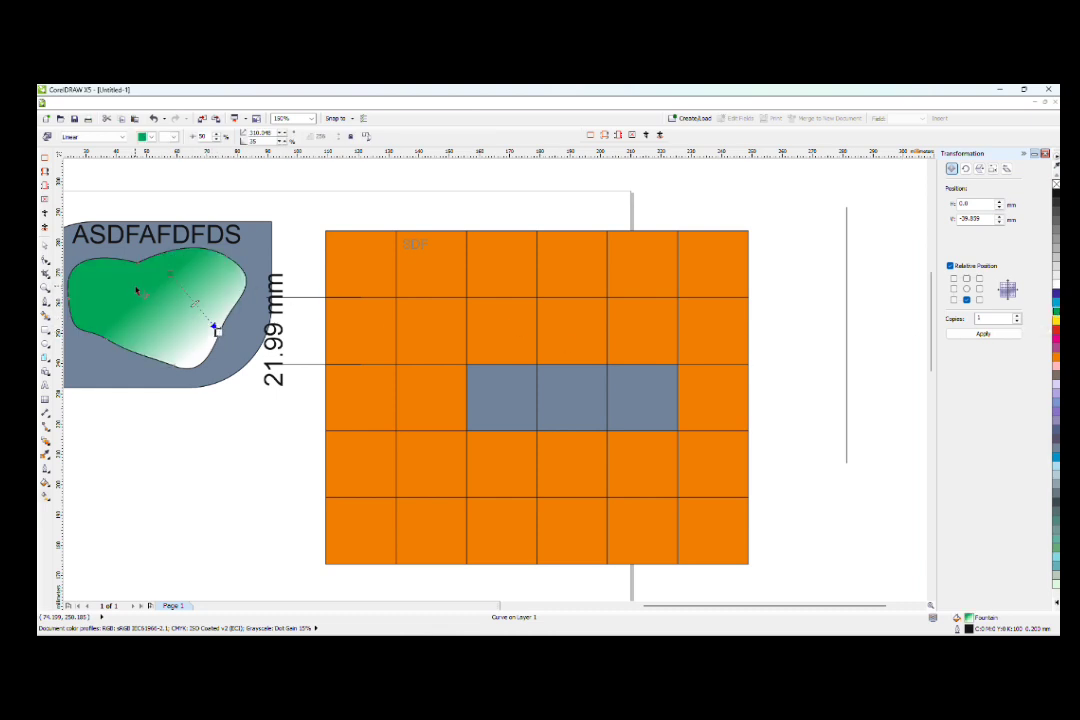
- Stretch the irregular shape's gradient from its upper-left part to a point beyond its lower-right edge
key(space)
key(g)
drag(191, 358, 224, 406)
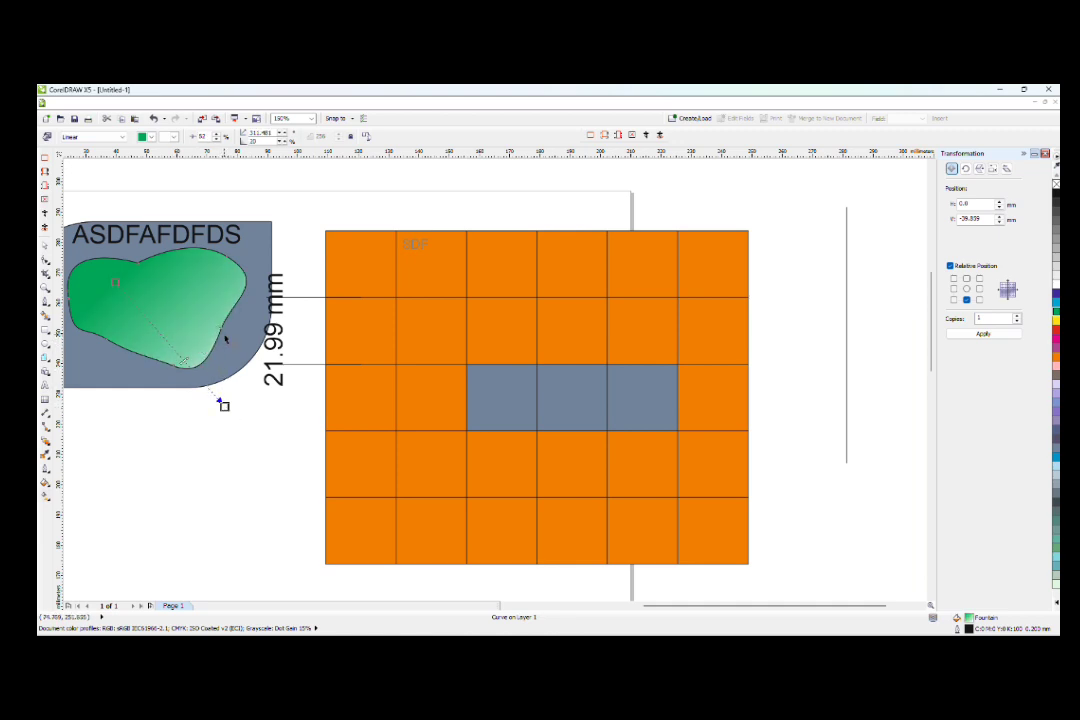
key(space)
scroll(301, 354, down, 4)
scroll(281, 345, up, 2)
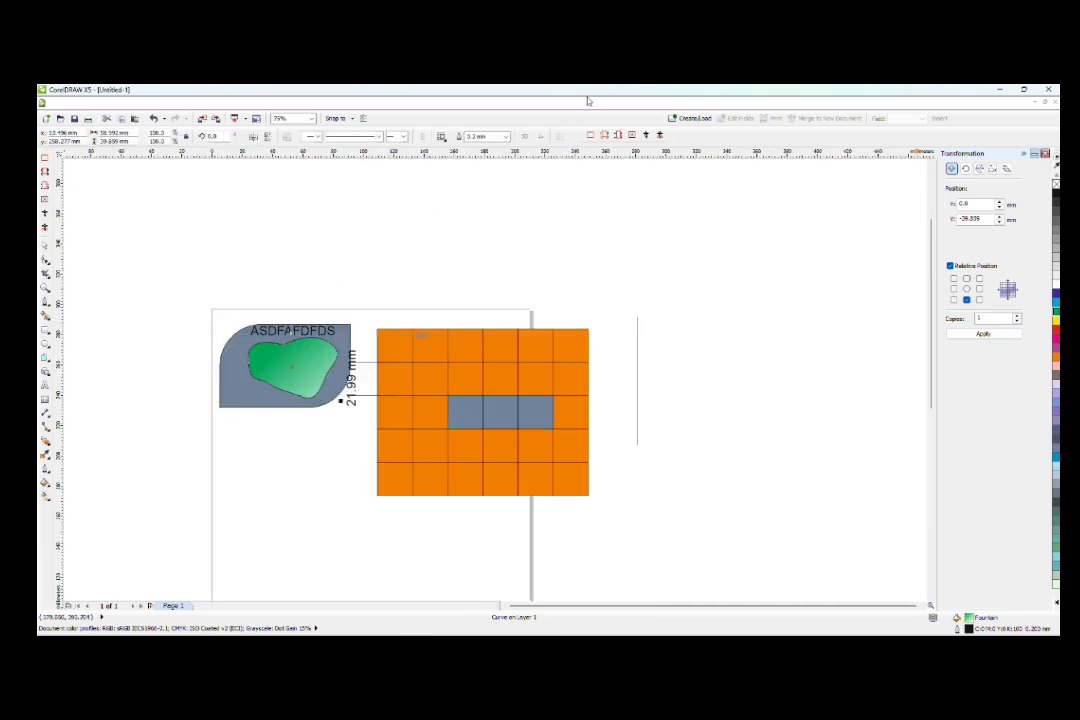